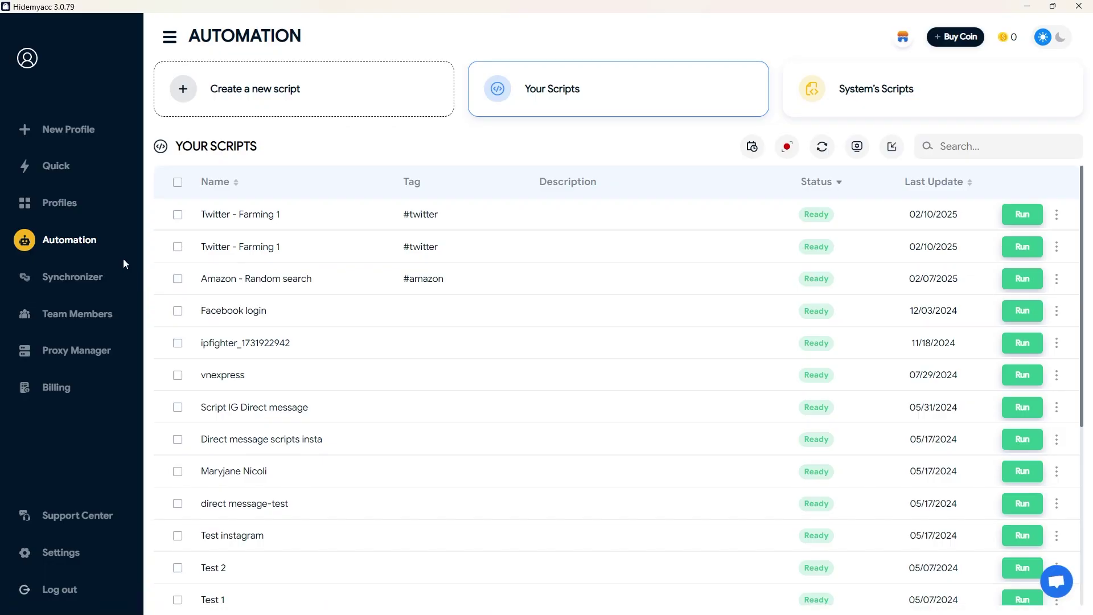
Start a new Hidemyacc profile and name it Twitter.
{"action": "left_click", "coordinate": [89, 130]}
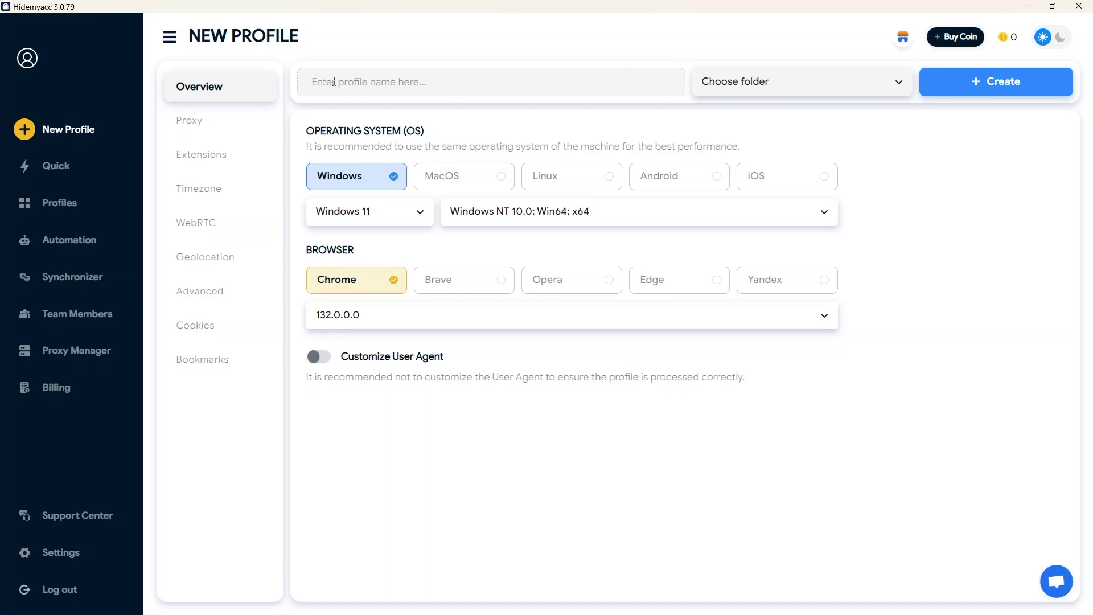
{"action": "left_click", "coordinate": [335, 82]}
{"action": "type", "text": "tu"}
{"action": "key", "text": "BackSpace"}
{"action": "key", "text": "BackSpace"}
{"action": "type", "text": "Tw"}
Add the custom HTTP proxy via Quick add and verify it resolves to 70.105.8.25, Newport News, US.
{"action": "left_click", "coordinate": [230, 116]}
{"action": "left_click", "coordinate": [519, 146]}
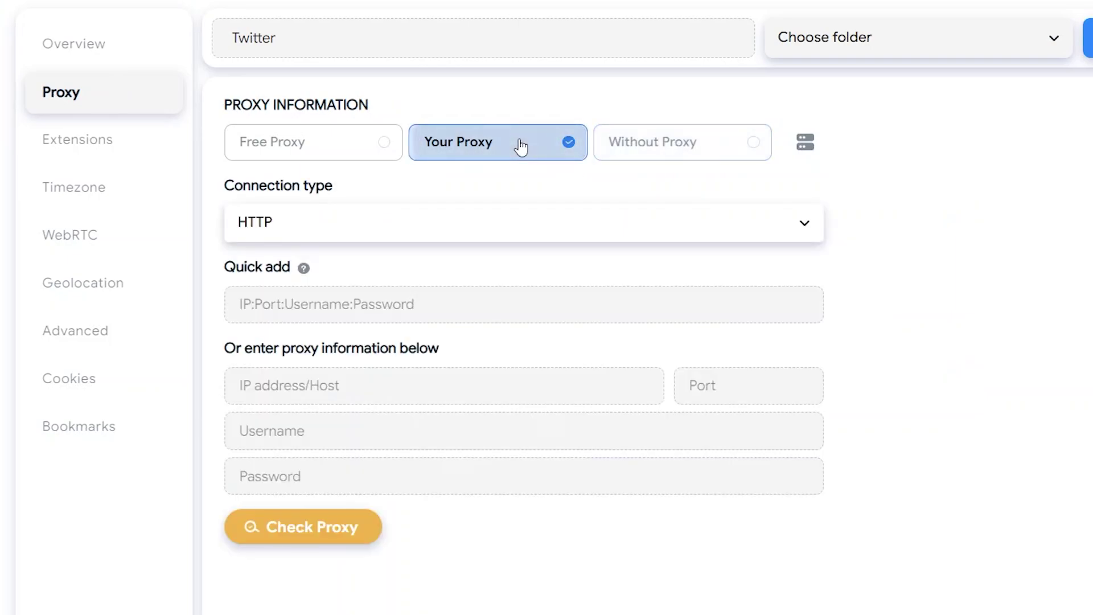
{"action": "key", "text": "ctrl+v"}
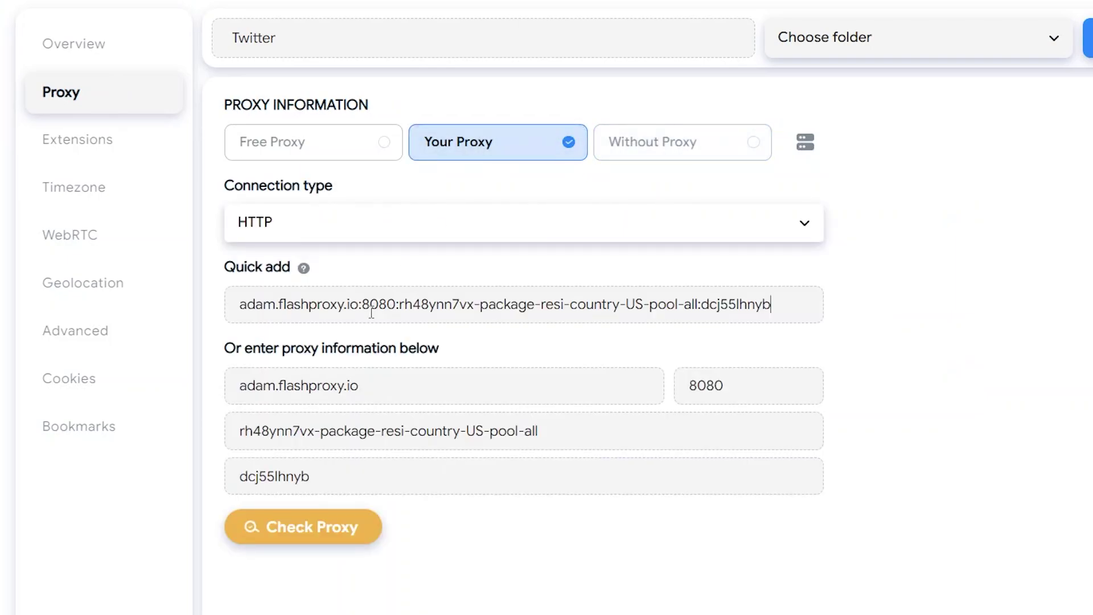
{"action": "left_click", "coordinate": [339, 528]}
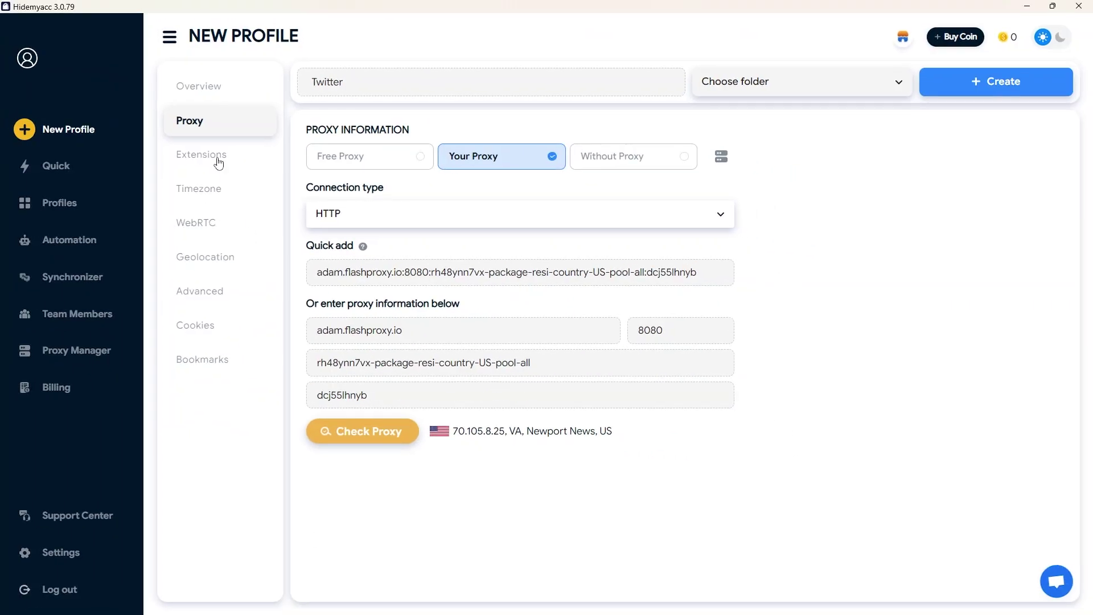
Install the Shopee Cookies and ImageAssistant extensions on the profile.
{"action": "left_click", "coordinate": [102, 149]}
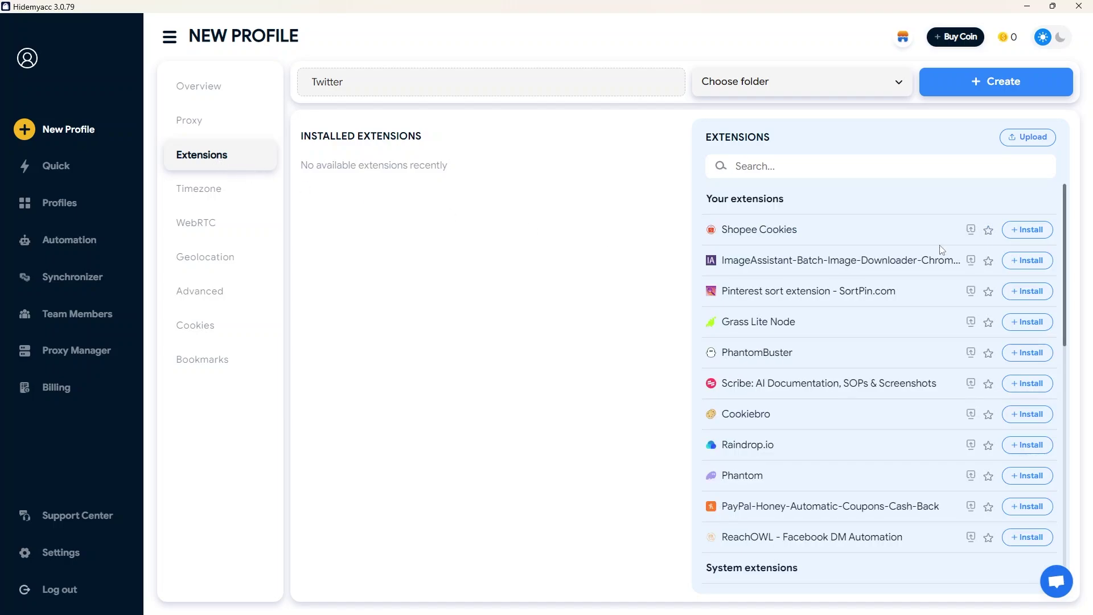
{"action": "left_click", "coordinate": [1029, 230]}
{"action": "left_click", "coordinate": [1033, 261]}
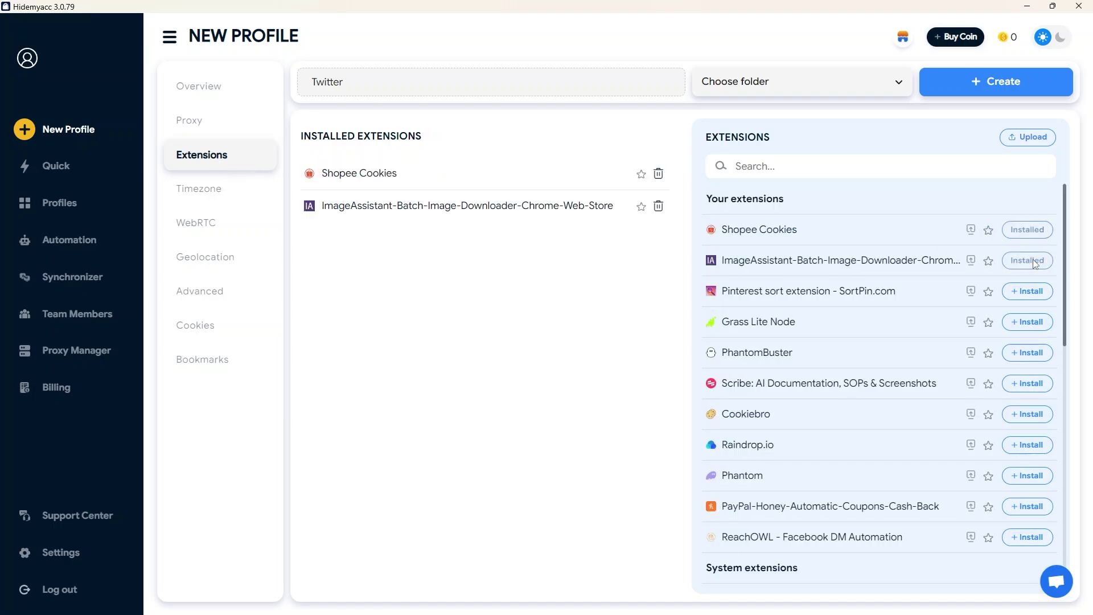
Review the timezone, WebRTC, geolocation, fingerprint, cookie and bookmark settings, then create the profile.
{"action": "left_click", "coordinate": [200, 181]}
{"action": "left_click", "coordinate": [212, 228]}
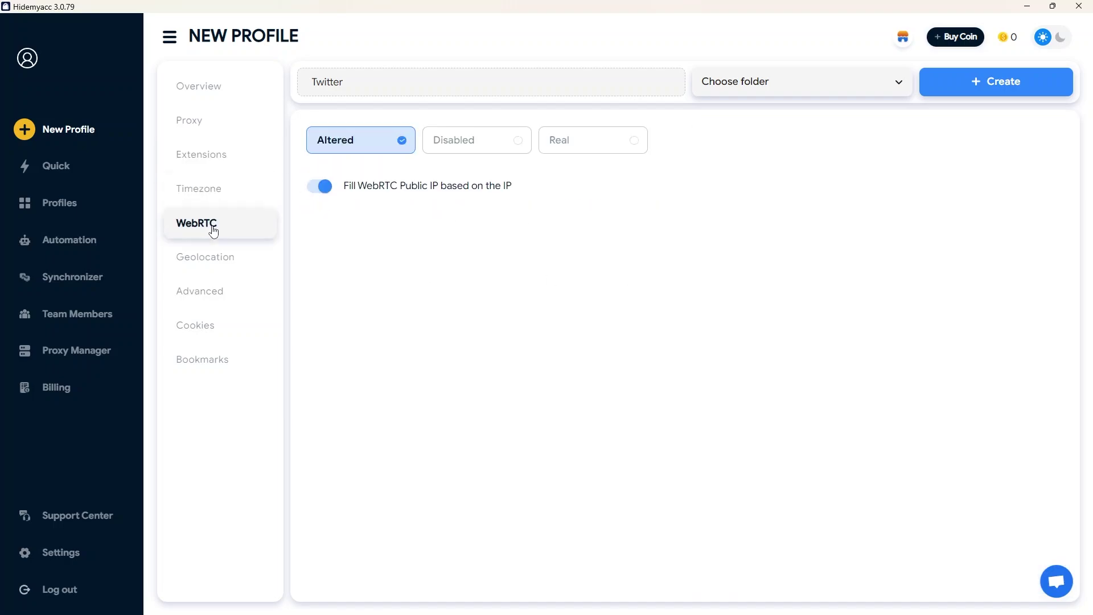
{"action": "left_click", "coordinate": [220, 269]}
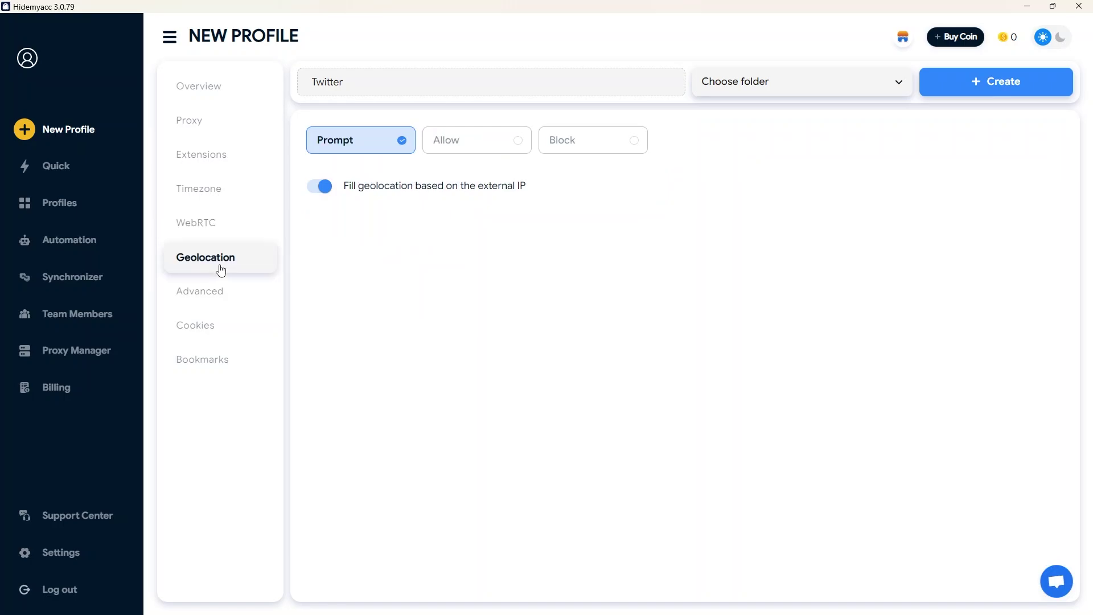
{"action": "left_click", "coordinate": [218, 306]}
{"action": "scroll", "coordinate": [605, 290], "scroll_direction": "down", "scroll_amount": 1}
{"action": "scroll", "coordinate": [604, 291], "scroll_direction": "down", "scroll_amount": 2}
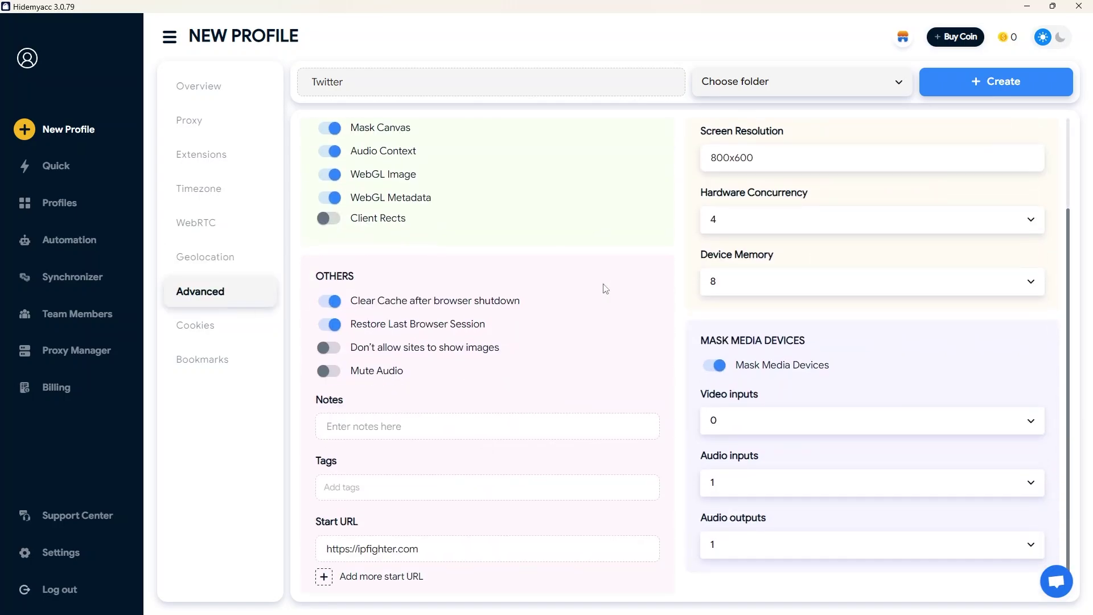
{"action": "left_click", "coordinate": [234, 332]}
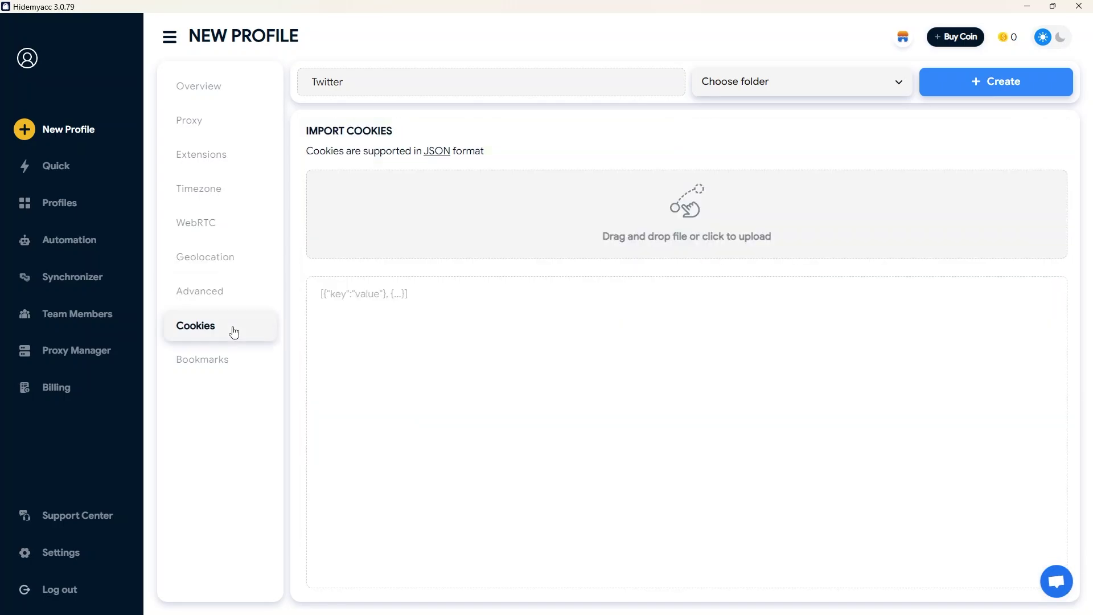
{"action": "left_click", "coordinate": [228, 371]}
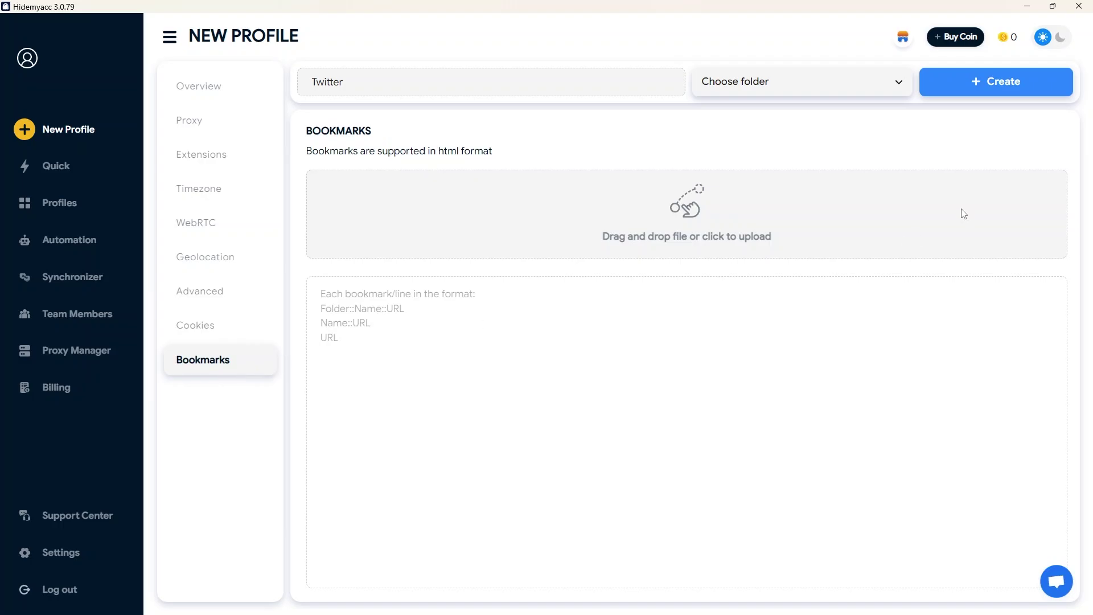
{"action": "left_click", "coordinate": [983, 76]}
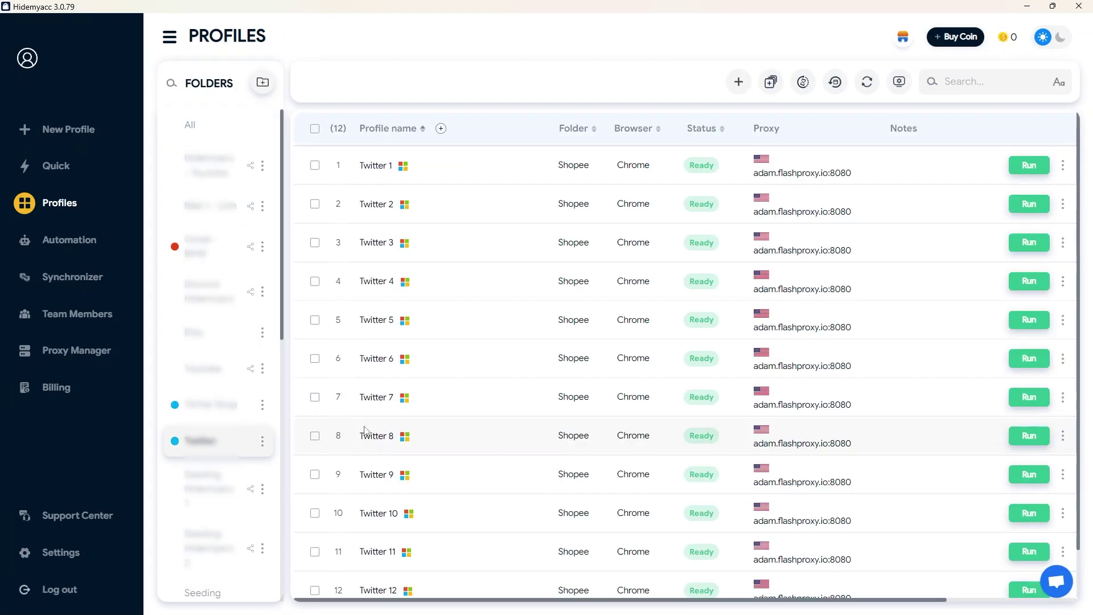
Create another profile named Twitter using the pasted custom HTTP proxy.
{"action": "left_click", "coordinate": [739, 82]}
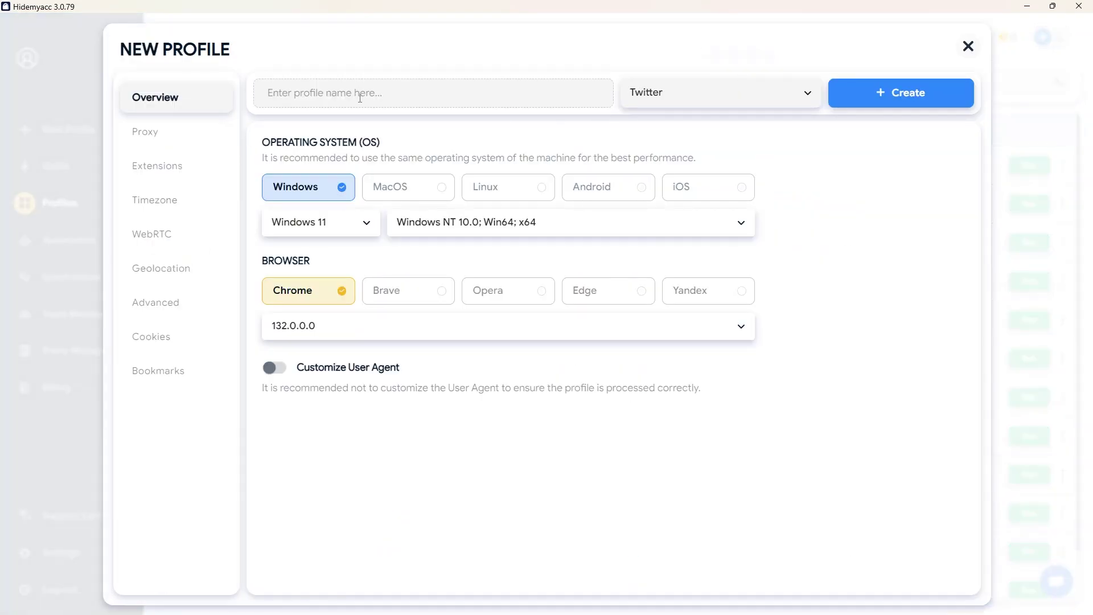
{"action": "type", "text": "Twitter"}
{"action": "left_click", "coordinate": [200, 139]}
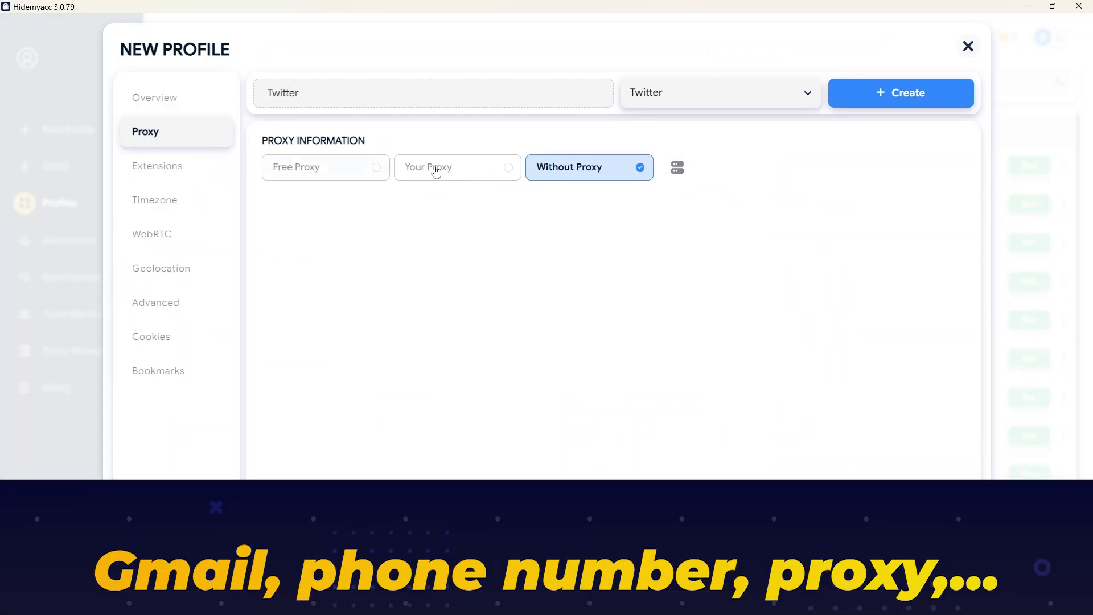
{"action": "left_click", "coordinate": [434, 168]}
{"action": "left_click", "coordinate": [398, 279]}
{"action": "key", "text": "ctrl+v"}
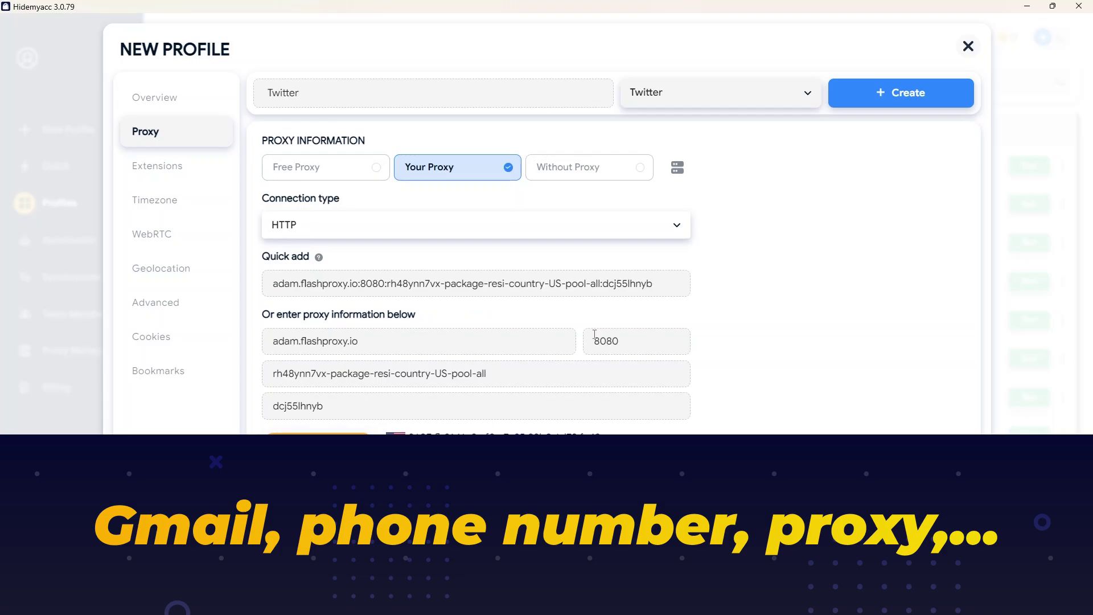
{"action": "left_click", "coordinate": [891, 97]}
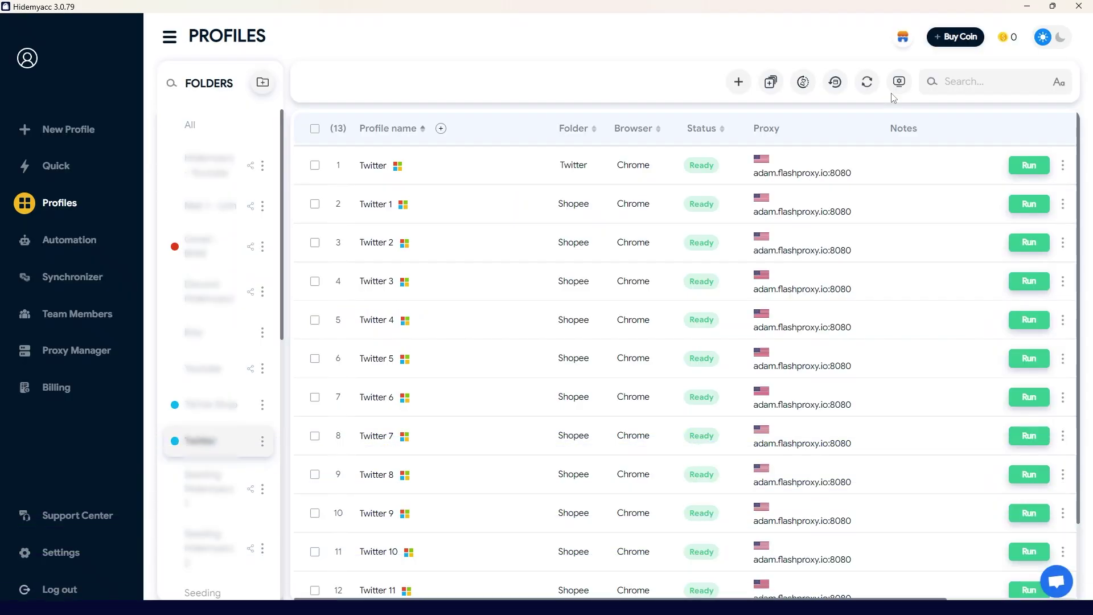
Launch the Twitter profile's browser, maximize it, and search Google for twitter.
{"action": "left_click", "coordinate": [1028, 166]}
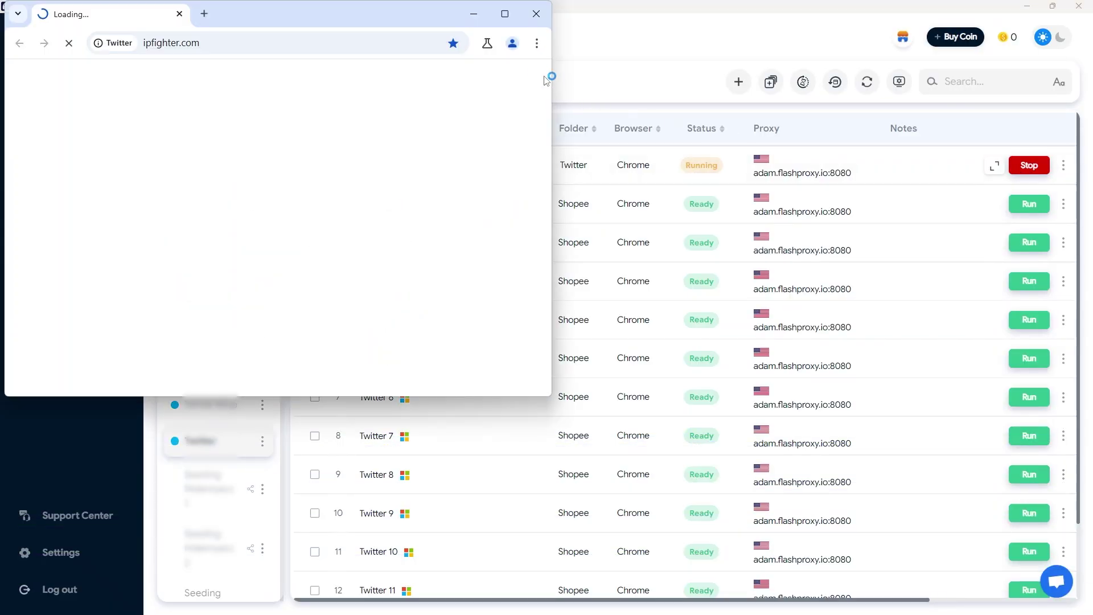
{"action": "left_click", "coordinate": [504, 13]}
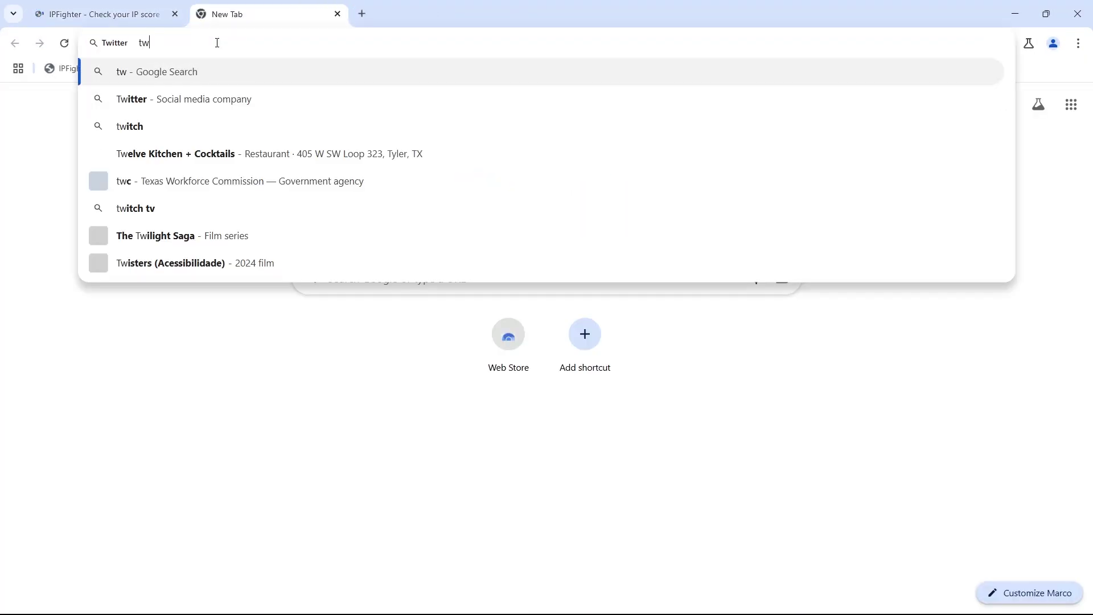
{"action": "type", "text": "i"}
{"action": "key", "text": "Return"}
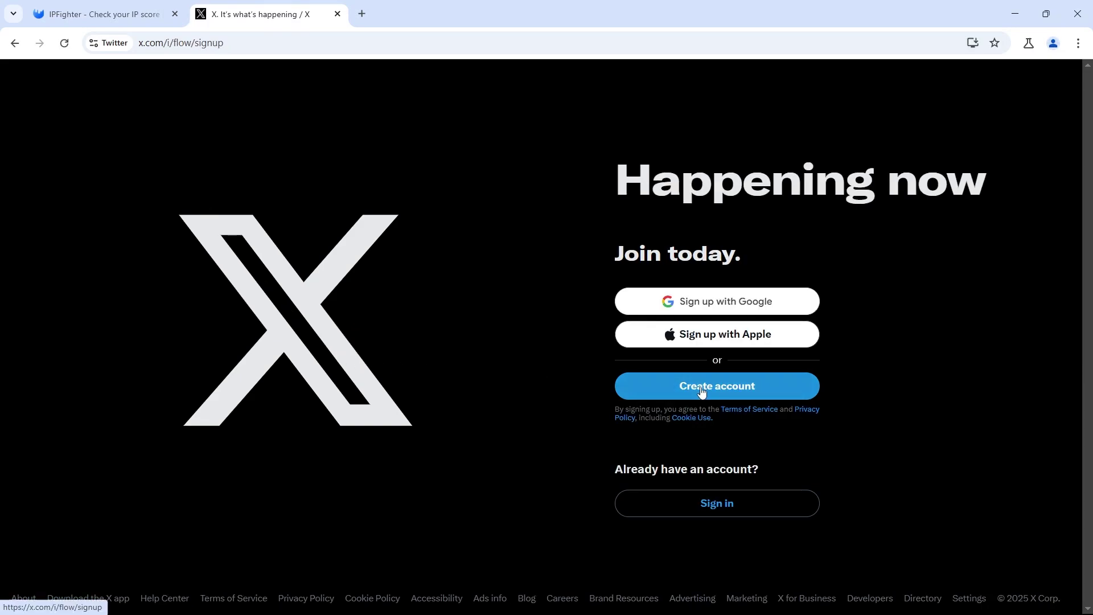
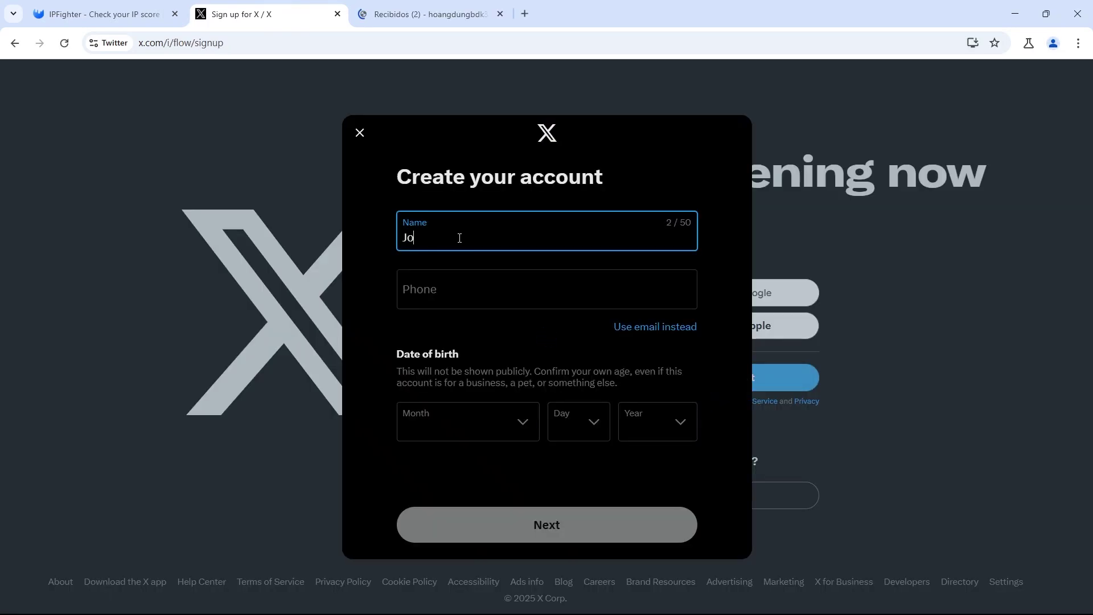
{"action": "left_click", "coordinate": [649, 325]}
{"action": "key", "text": "ctrl+v"}
{"action": "left_click", "coordinate": [467, 421]}
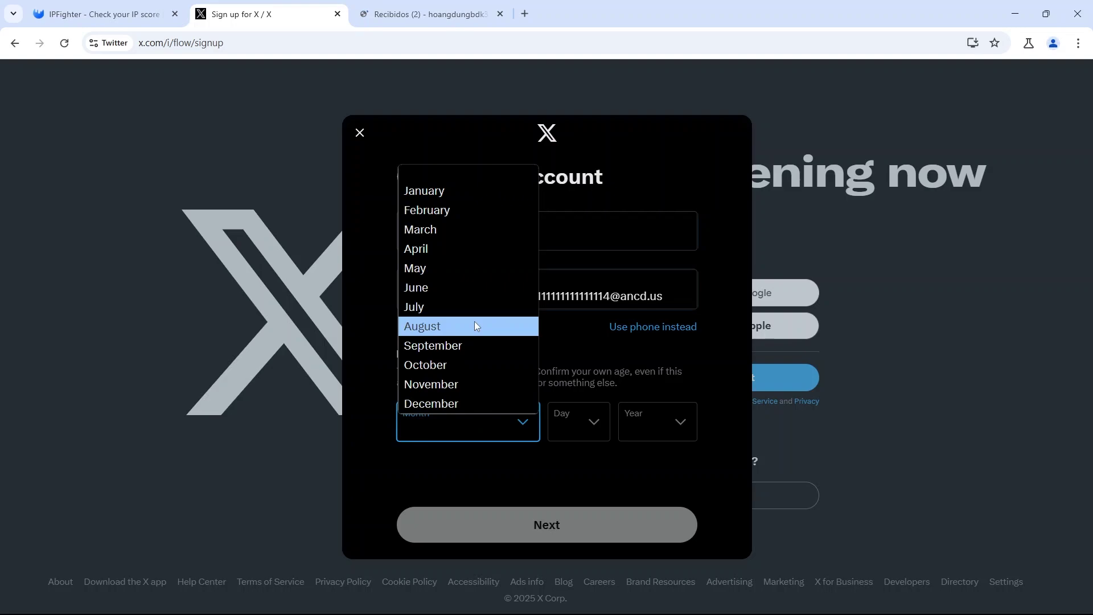
{"action": "left_click", "coordinate": [473, 310]}
{"action": "left_click", "coordinate": [578, 421]}
{"action": "left_click", "coordinate": [572, 347]}
{"action": "left_click", "coordinate": [657, 421]}
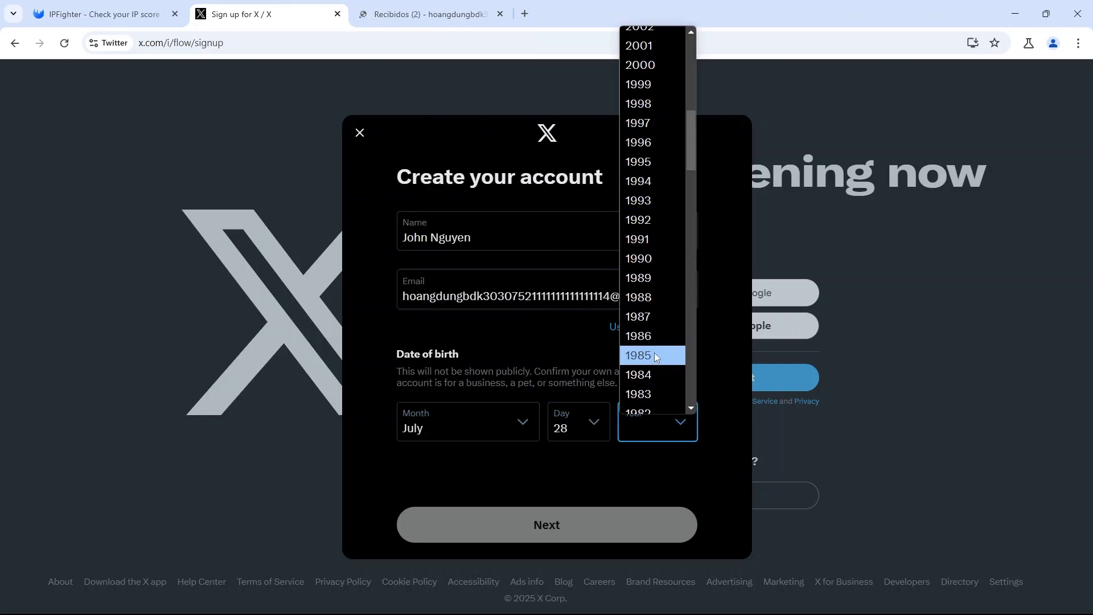
{"action": "left_click", "coordinate": [654, 355]}
{"action": "left_click", "coordinate": [602, 525]}
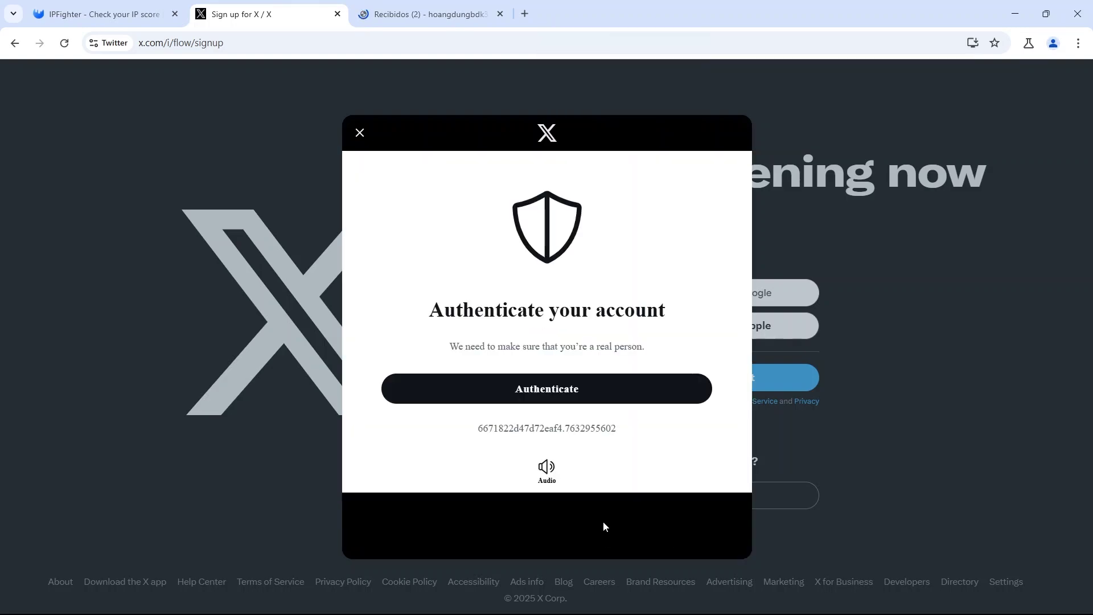
Solve the seat-rotation captcha, then return to Hidemyacc's Automation page.
{"action": "left_click", "coordinate": [569, 390]}
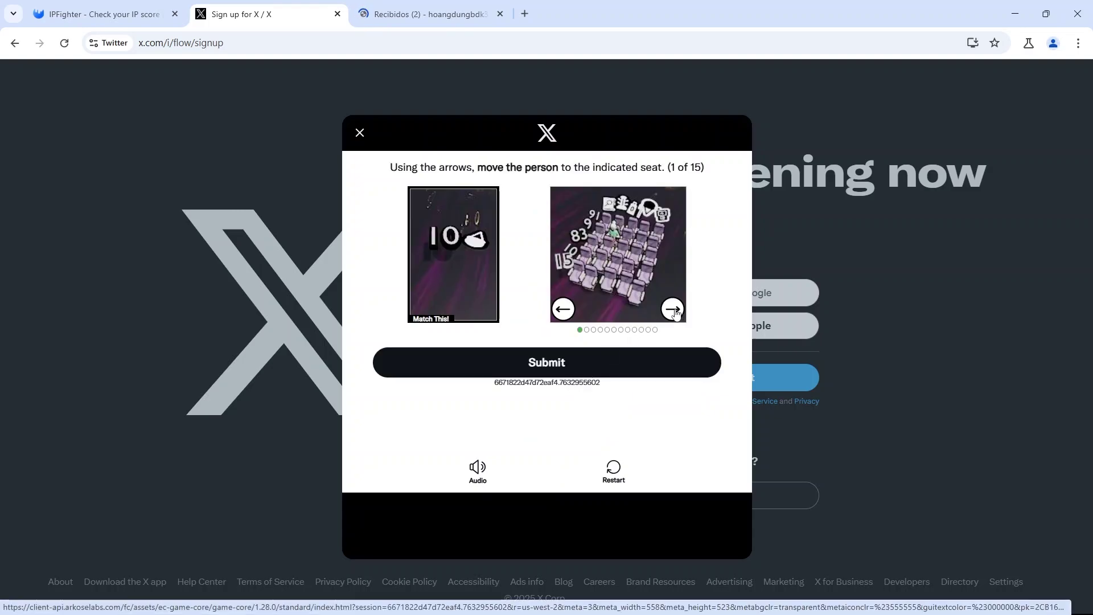
{"action": "left_click", "coordinate": [673, 310]}
{"action": "left_click", "coordinate": [673, 311]}
{"action": "left_click", "coordinate": [673, 310]}
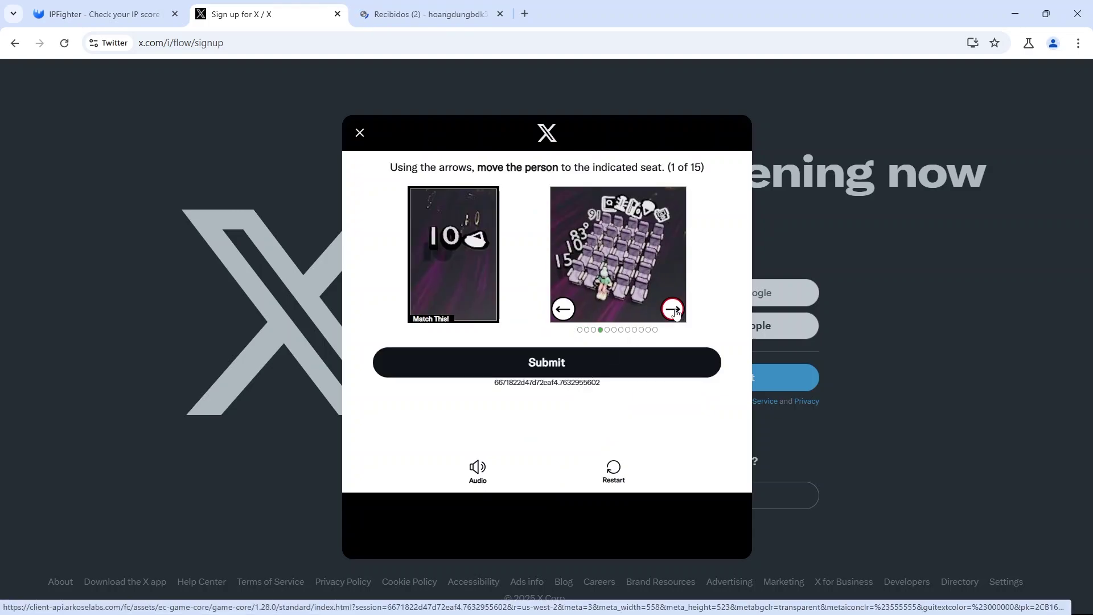
{"action": "left_click", "coordinate": [674, 310]}
{"action": "left_click", "coordinate": [673, 310]}
{"action": "left_click", "coordinate": [674, 310]}
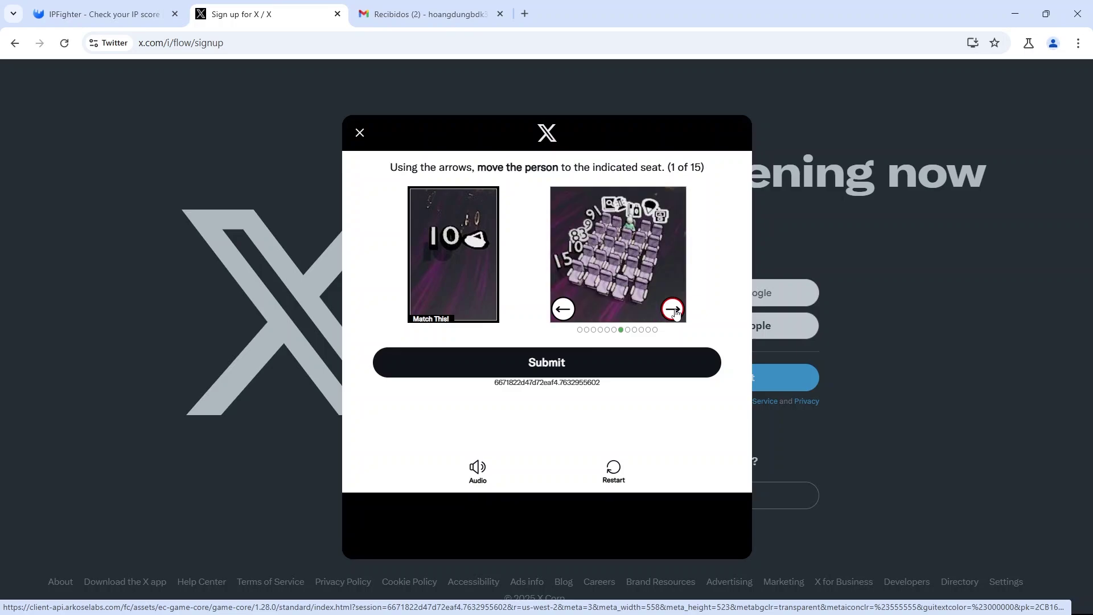
{"action": "left_click", "coordinate": [673, 310]}
{"action": "left_click", "coordinate": [571, 365]}
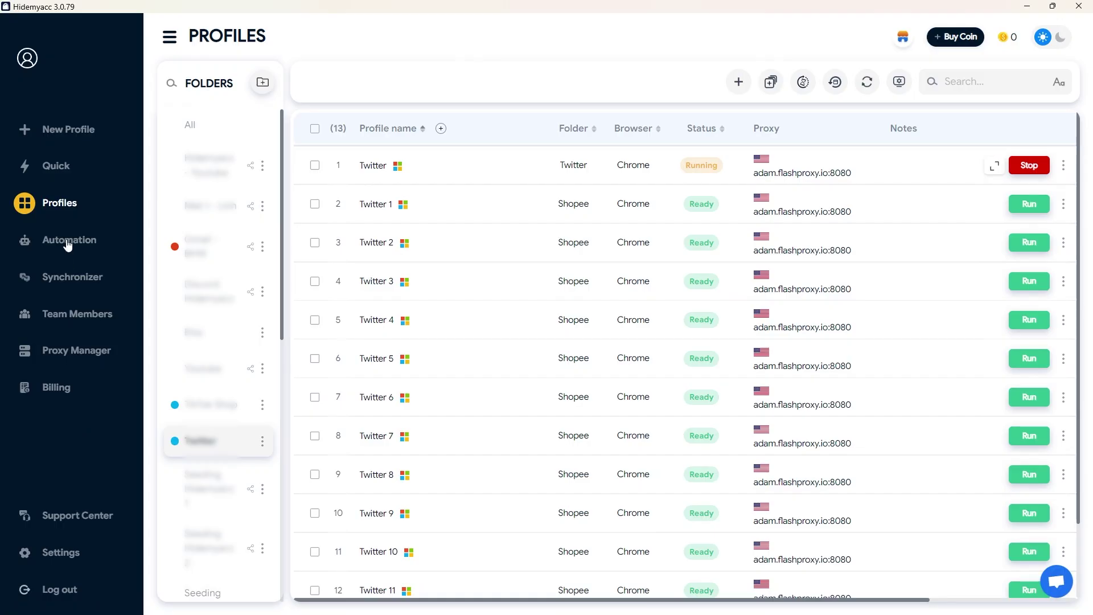
{"action": "left_click", "coordinate": [66, 242]}
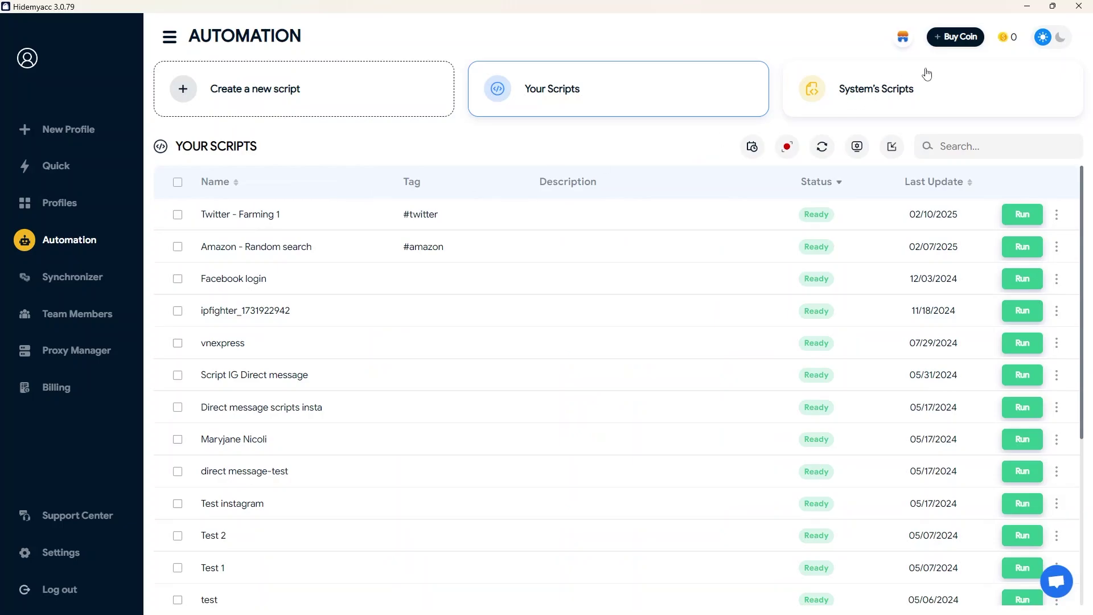
Find the Twitter - Farming 1 script and set its username Type step to the account email.
{"action": "left_click", "coordinate": [905, 91]}
{"action": "type", "text": "twitter"}
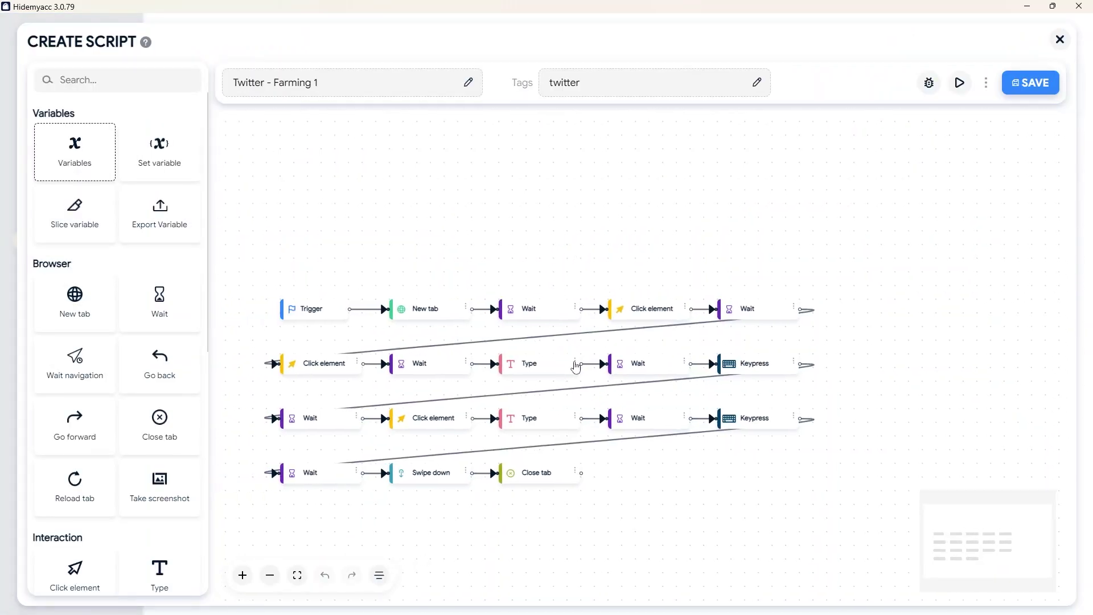
{"action": "left_click", "coordinate": [575, 363]}
{"action": "left_click", "coordinate": [564, 312]}
{"action": "left_click", "coordinate": [118, 224]}
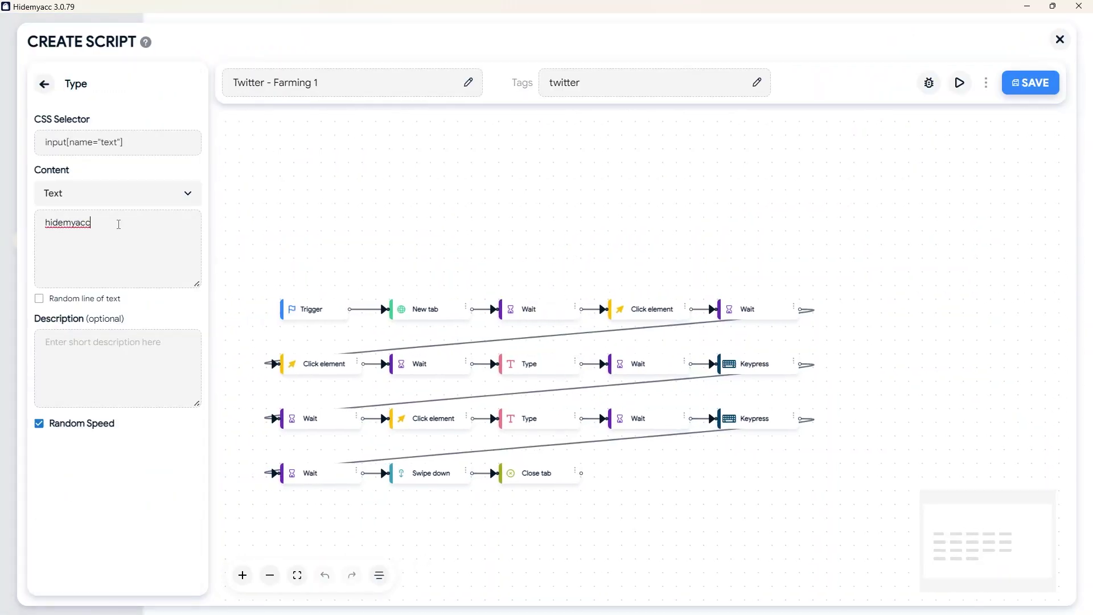
{"action": "key", "text": "ctrl+a"}
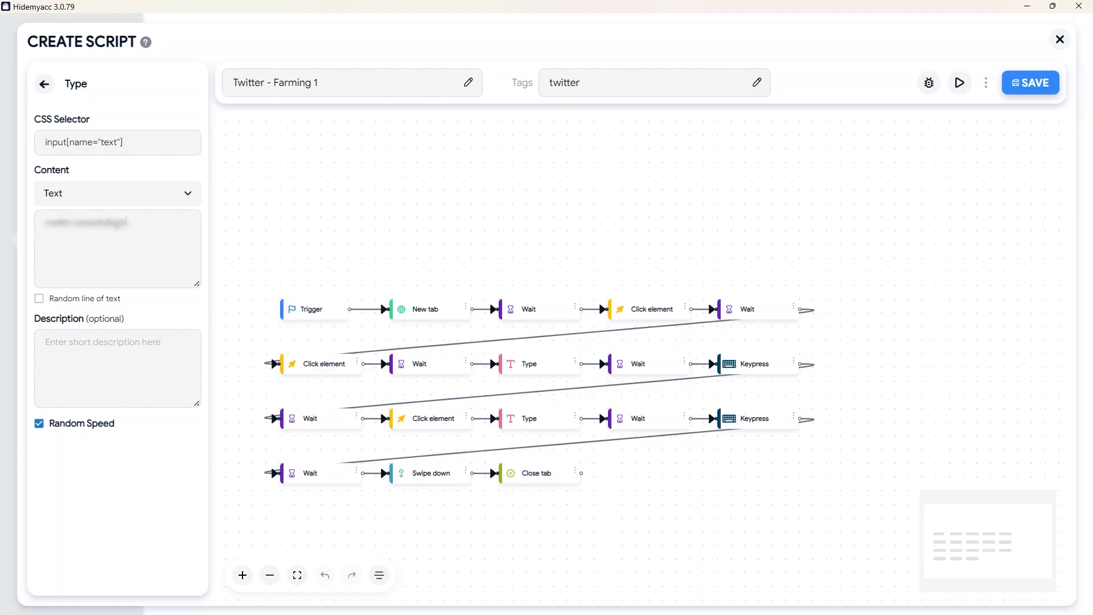
{"action": "left_click", "coordinate": [44, 84]}
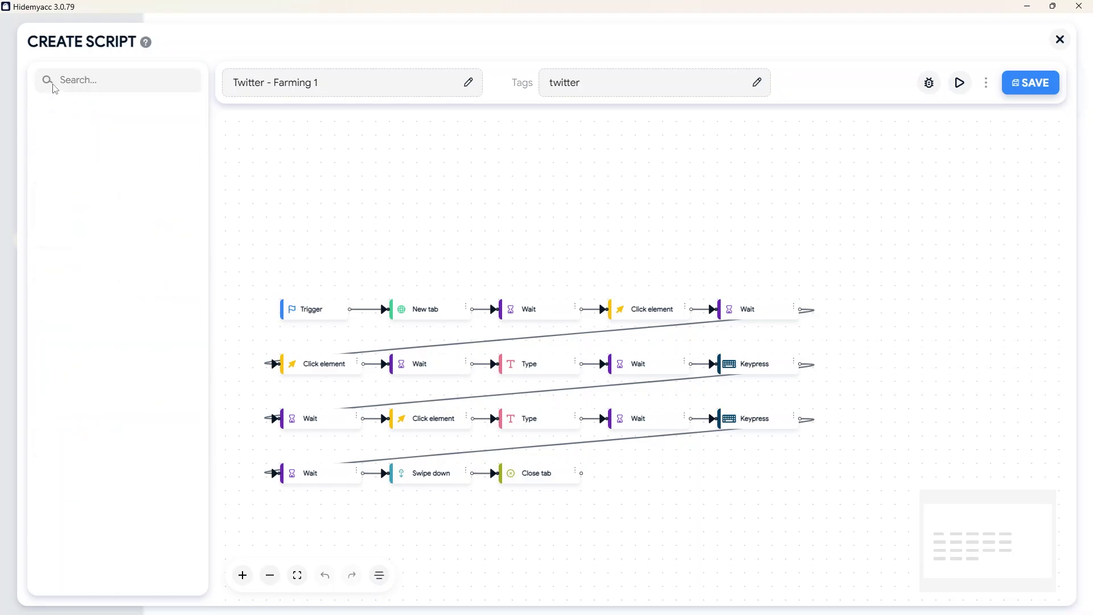
Set the password Type step's content to the account password and save the script.
{"action": "left_click", "coordinate": [575, 363]}
{"action": "left_click", "coordinate": [553, 371]}
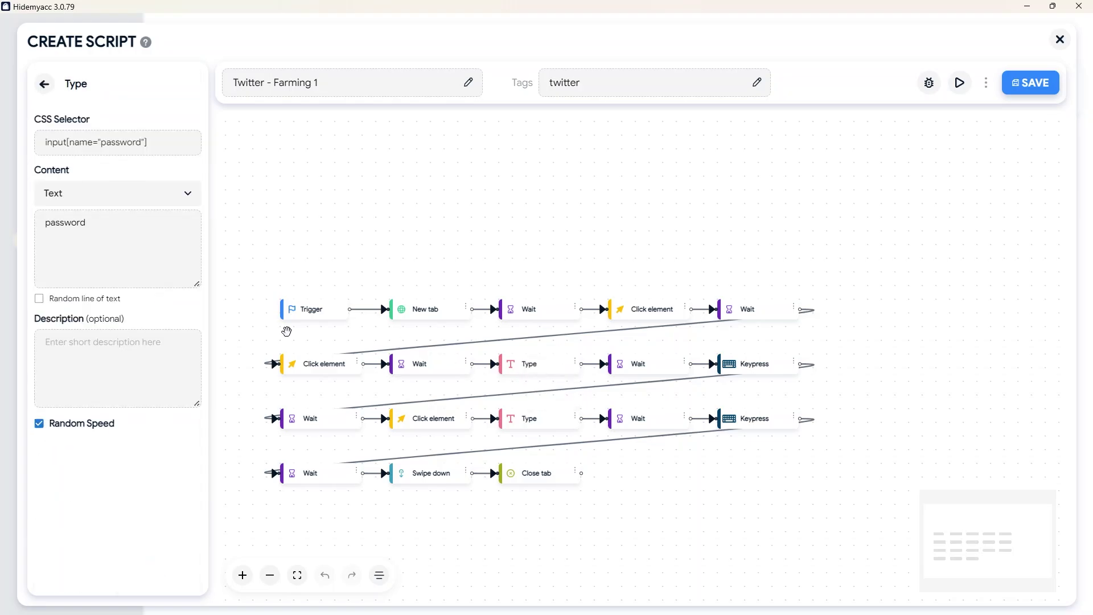
{"action": "key", "text": "ctrl+a"}
{"action": "type", "text": "password123"}
{"action": "left_click", "coordinate": [45, 86]}
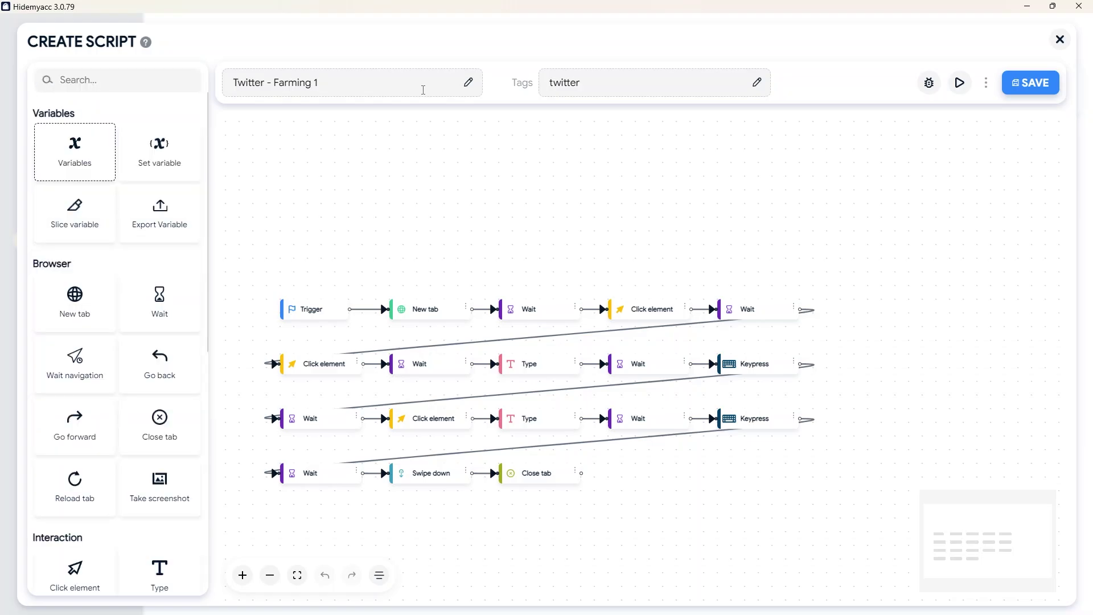
{"action": "left_click", "coordinate": [1012, 90]}
Run the script on the Twitter profile and sign into X with the account email and password.
{"action": "left_click", "coordinate": [1020, 397]}
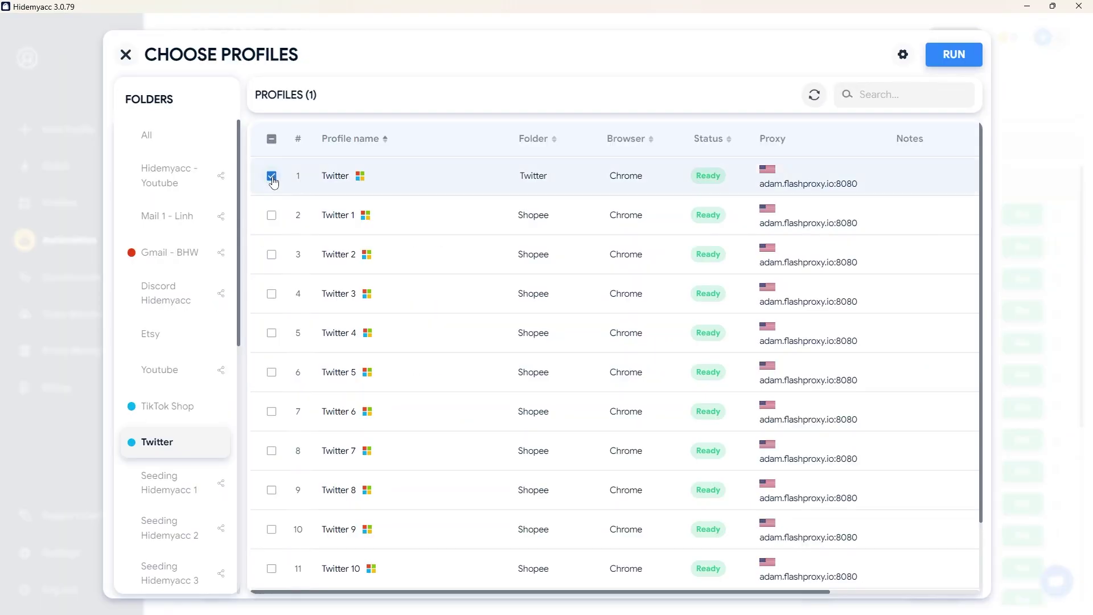
{"action": "left_click", "coordinate": [974, 55]}
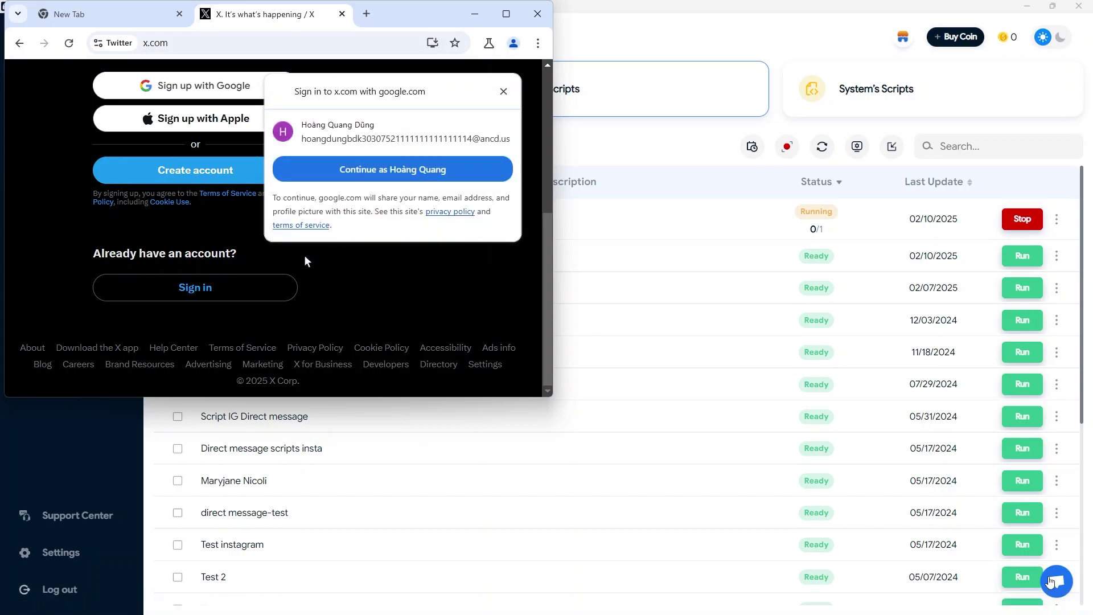
{"action": "left_click", "coordinate": [195, 287]}
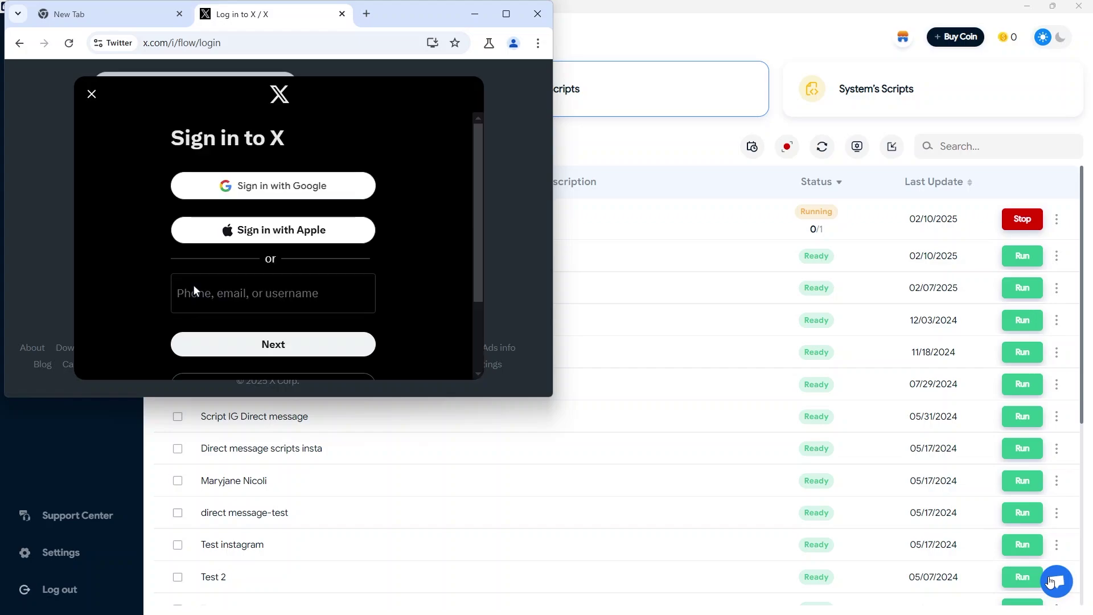
{"action": "left_click", "coordinate": [272, 298]}
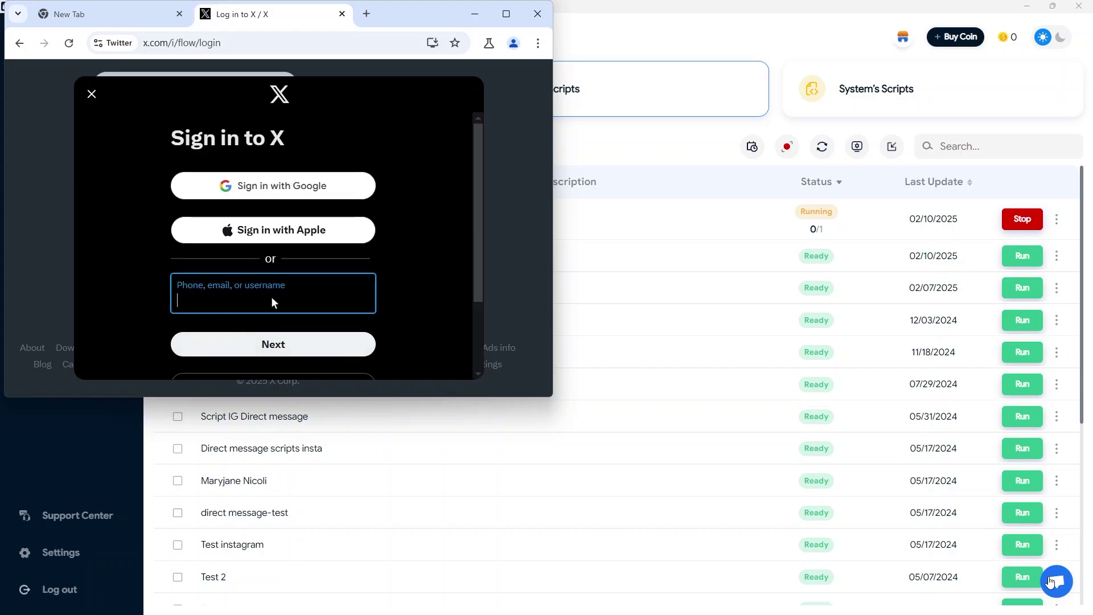
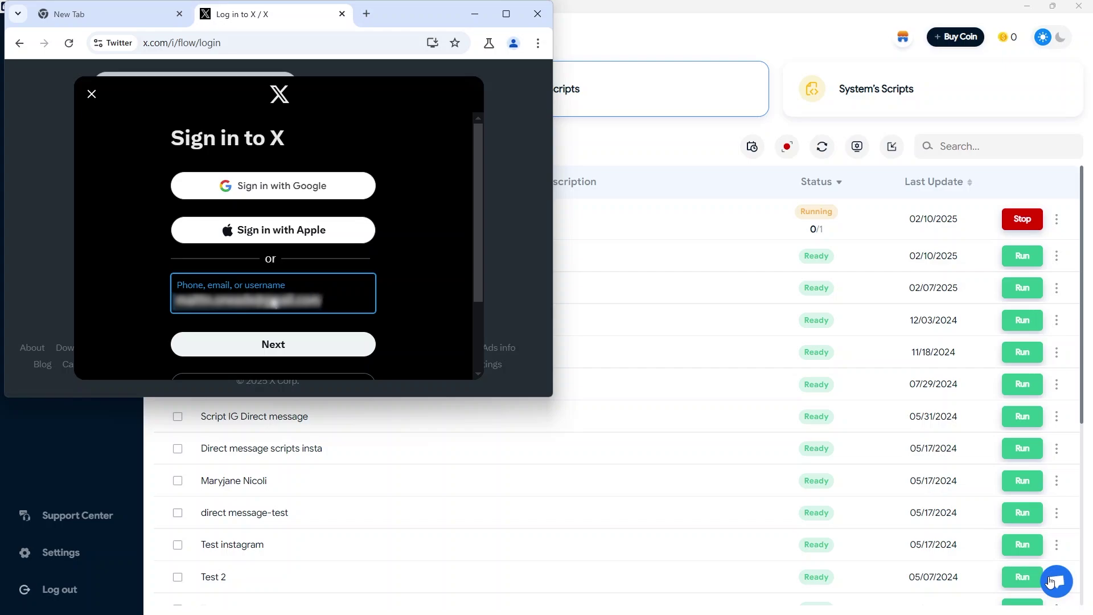
{"action": "key", "text": "Return"}
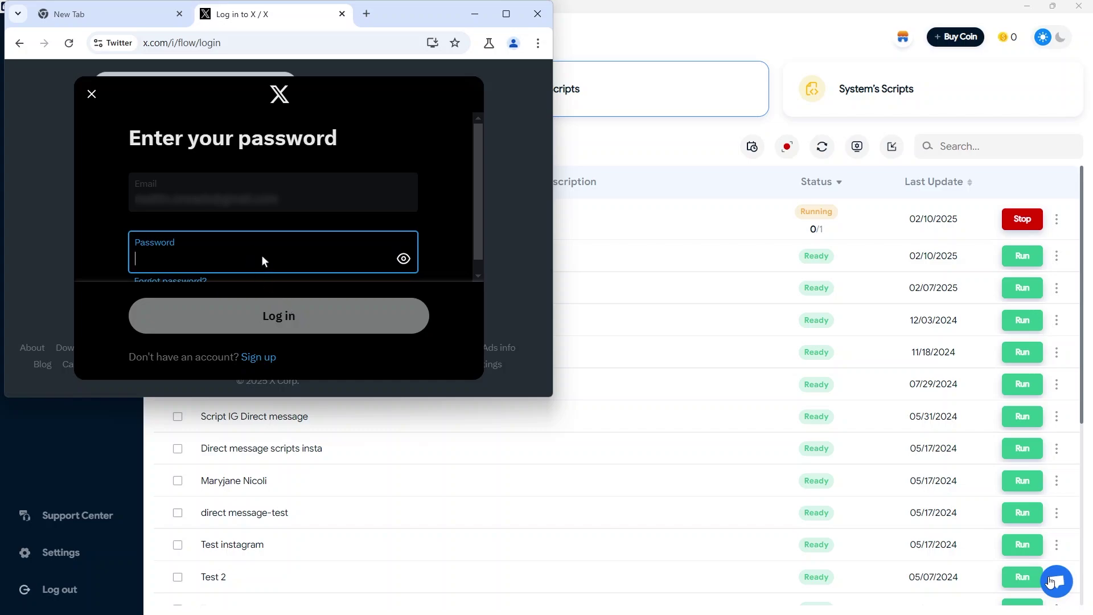
{"action": "type", "text": "••••••••••"}
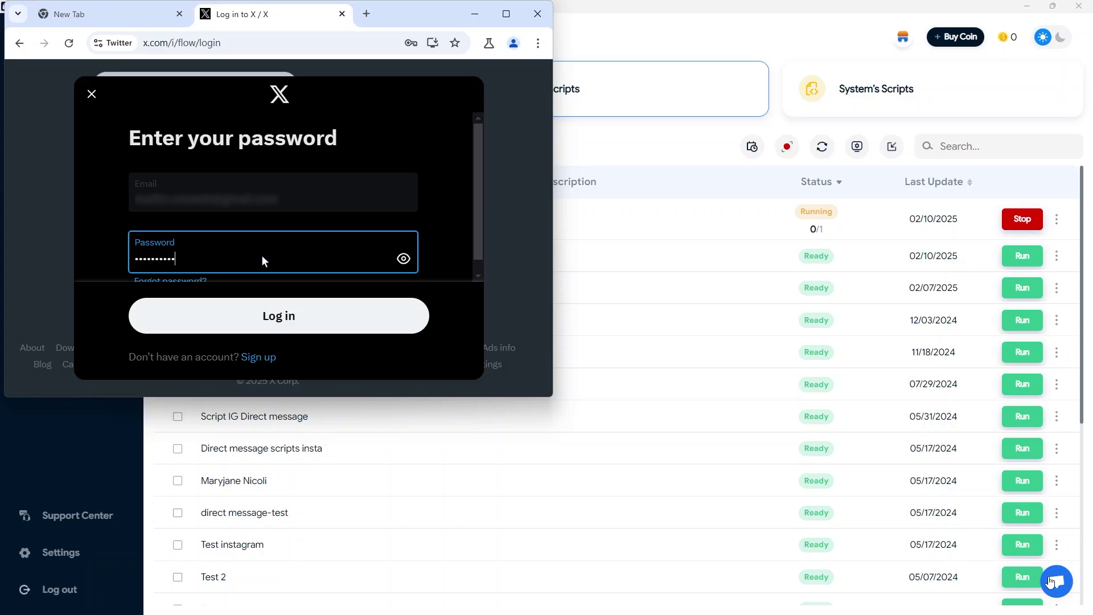
{"action": "key", "text": "Return"}
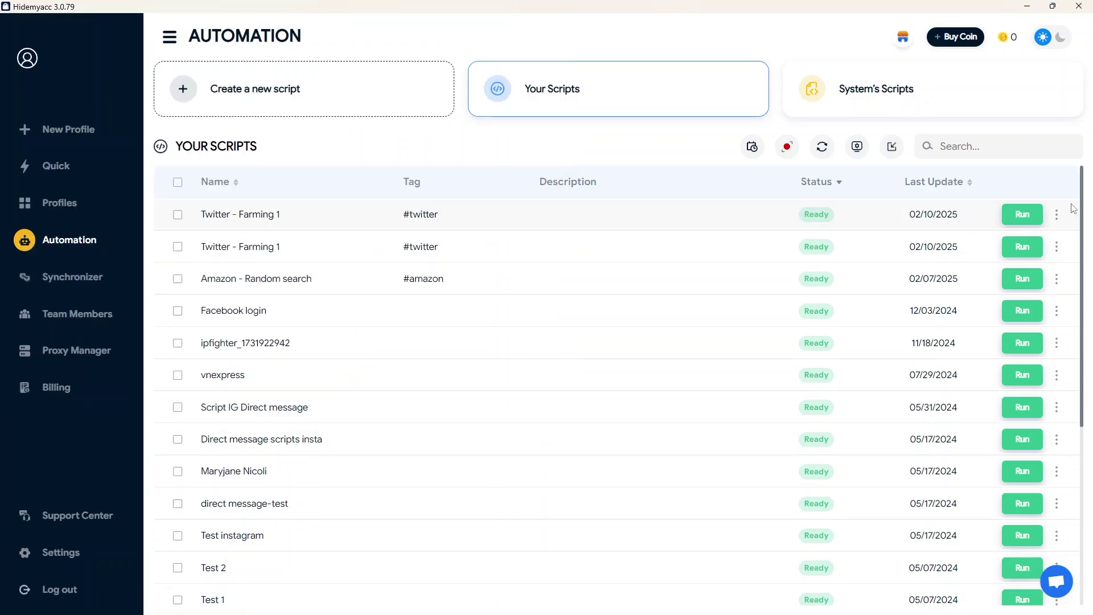
Make the script's username Type step read its content from username.txt in Downloads.
{"action": "left_click", "coordinate": [1057, 214]}
{"action": "left_click", "coordinate": [993, 227]}
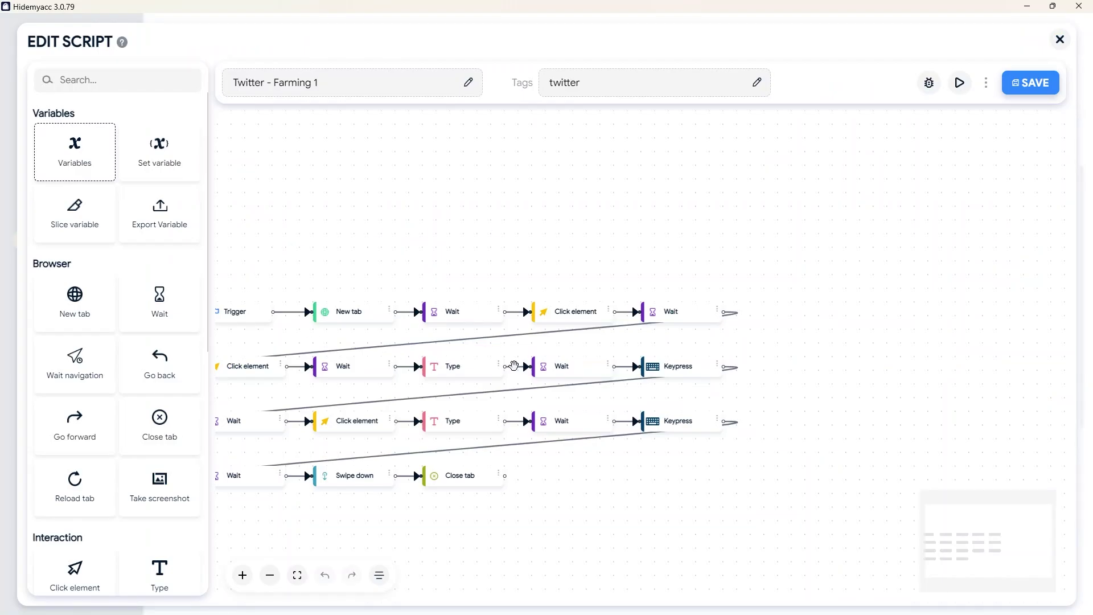
{"action": "left_click", "coordinate": [499, 366]}
{"action": "left_click", "coordinate": [488, 318]}
{"action": "left_click", "coordinate": [117, 193]}
{"action": "left_click", "coordinate": [156, 249]}
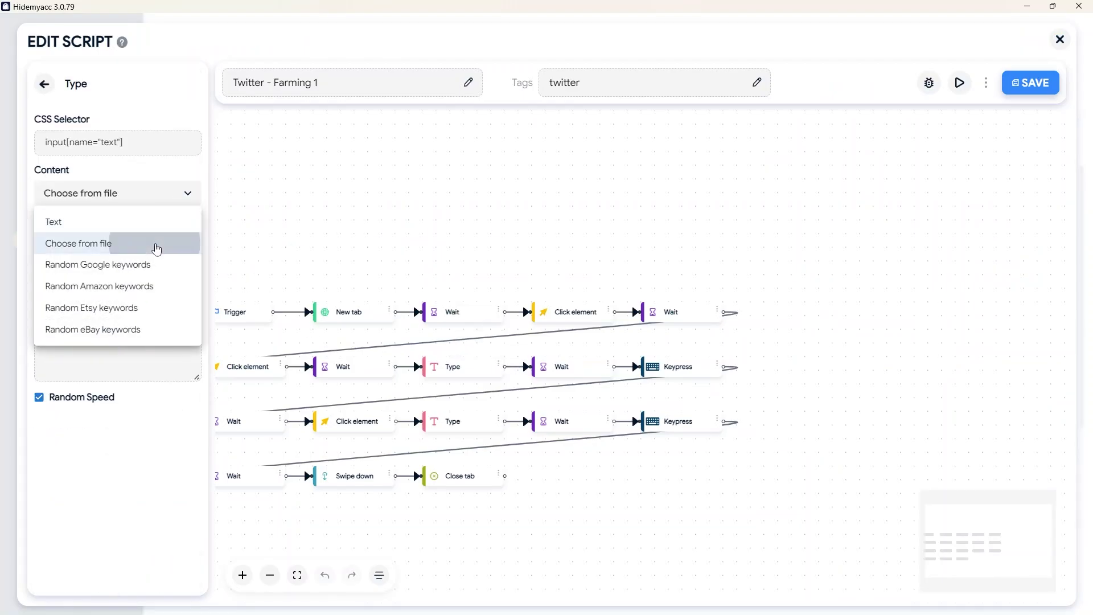
{"action": "left_click", "coordinate": [153, 231]}
{"action": "left_click", "coordinate": [49, 147]}
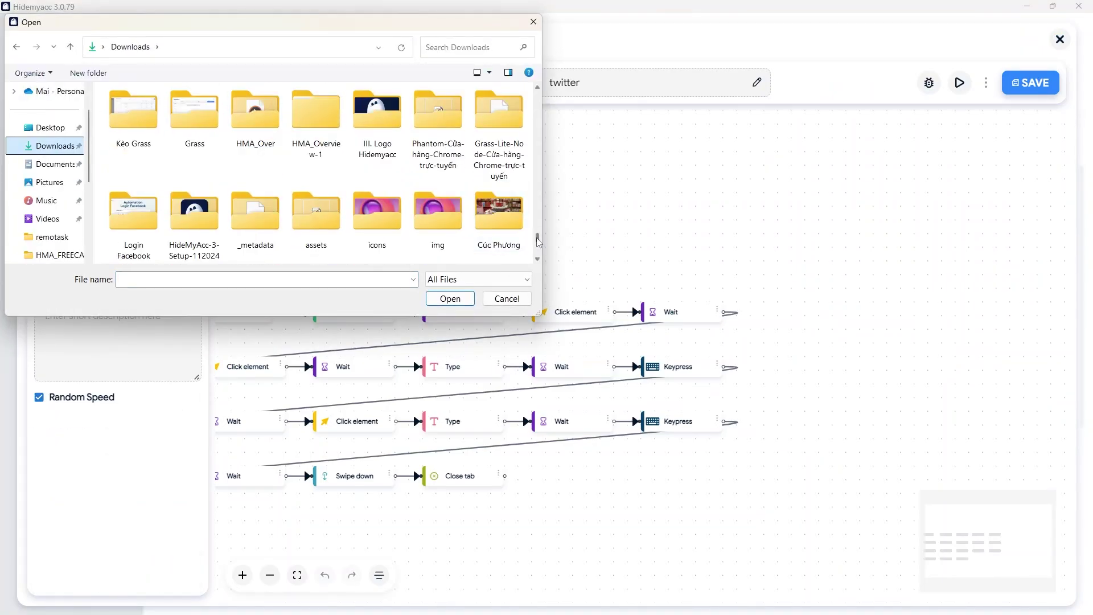
{"action": "left_click", "coordinate": [196, 122]}
{"action": "left_click", "coordinate": [450, 298]}
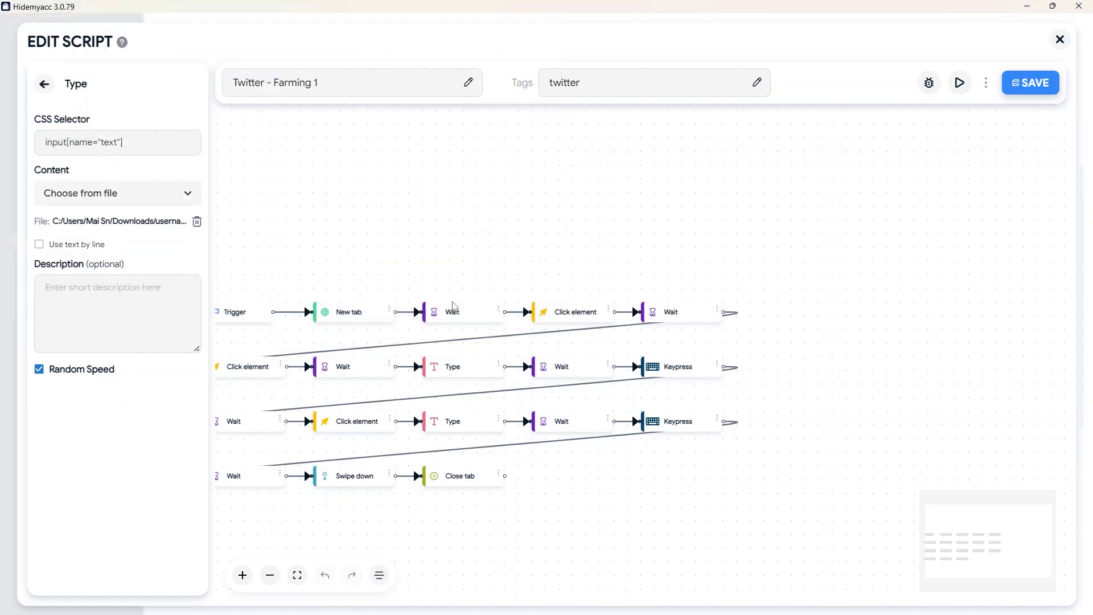
{"action": "left_click", "coordinate": [45, 85]}
Make the password Type step read password.txt from Downloads and save the script.
{"action": "right_click", "coordinate": [483, 368]}
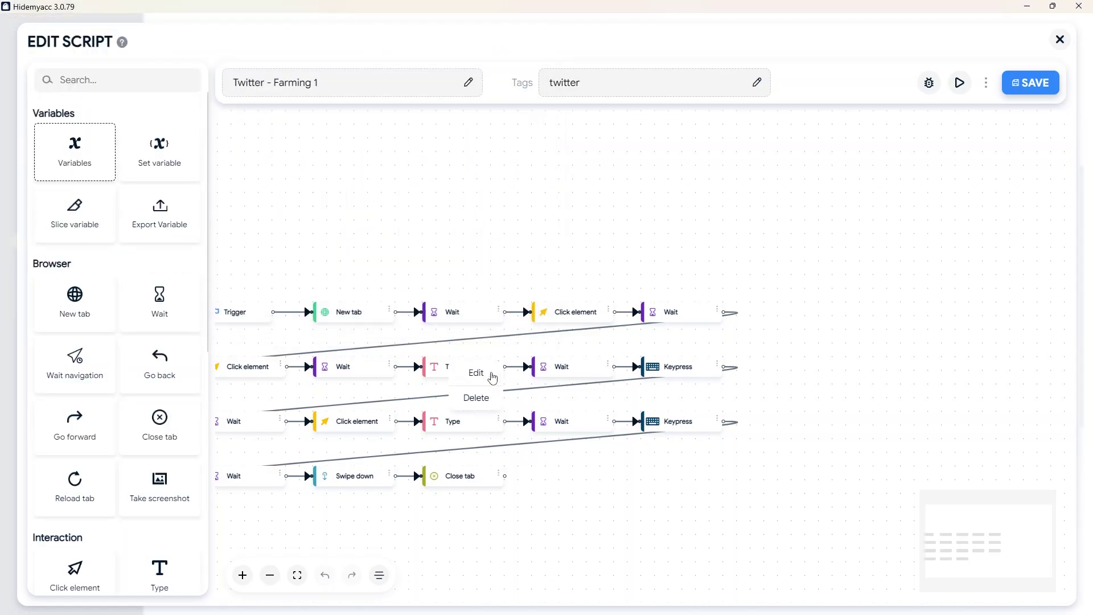
{"action": "left_click", "coordinate": [475, 371]}
{"action": "left_click", "coordinate": [177, 204]}
{"action": "left_click", "coordinate": [149, 243]}
{"action": "left_click", "coordinate": [141, 227]}
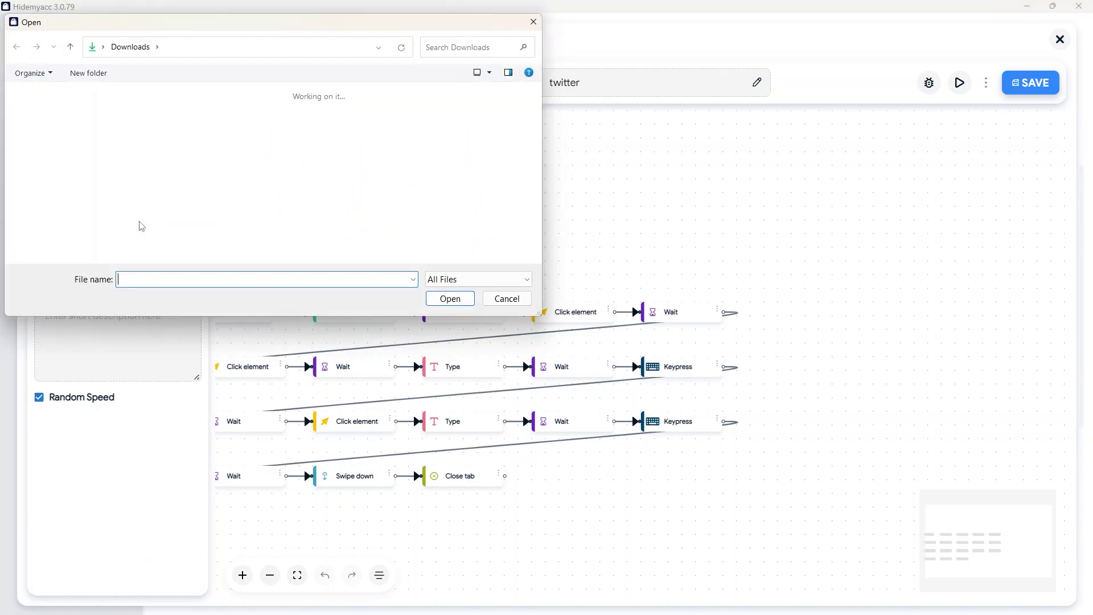
{"action": "left_click", "coordinate": [178, 143]}
{"action": "left_click", "coordinate": [145, 144]}
{"action": "left_click", "coordinate": [447, 300]}
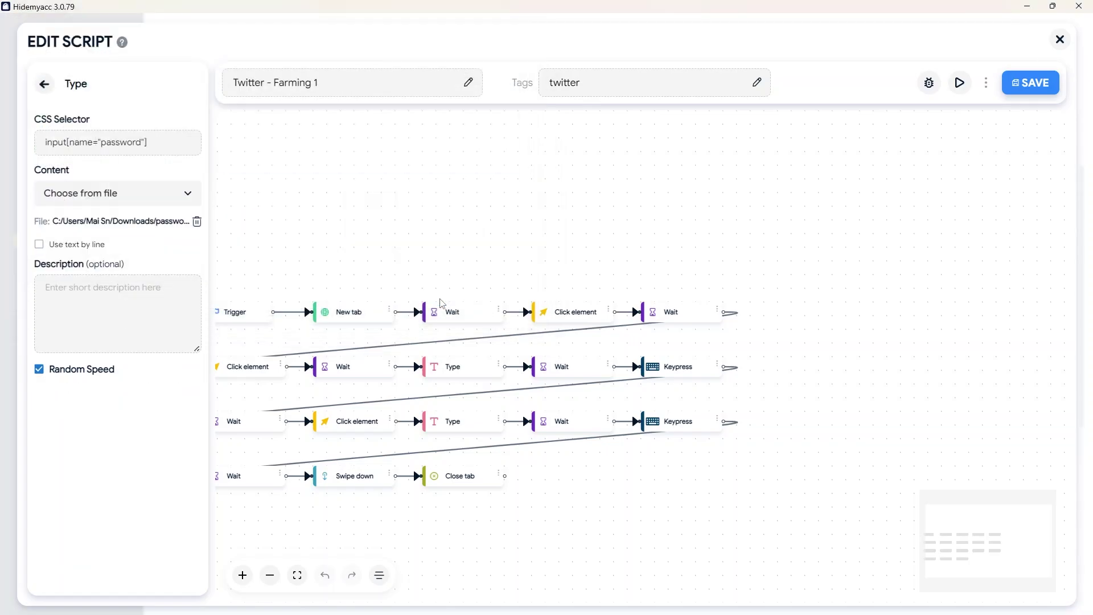
{"action": "left_click", "coordinate": [43, 85]}
{"action": "left_click", "coordinate": [1040, 84]}
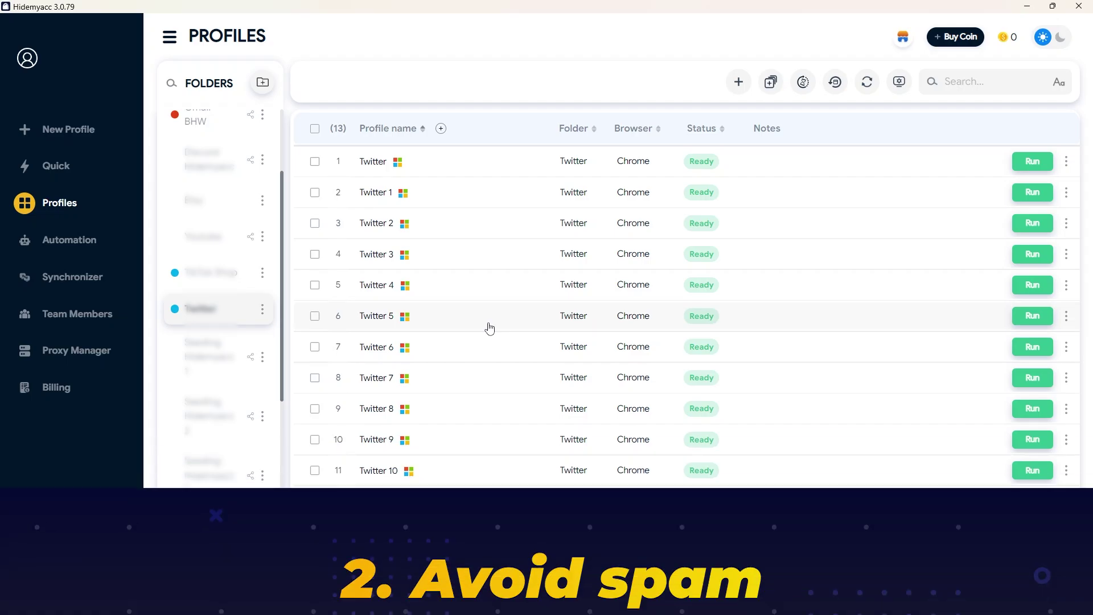
Run the Twitter profile, opening its Chrome window on the IPFighter check page.
{"action": "left_click", "coordinate": [1032, 161]}
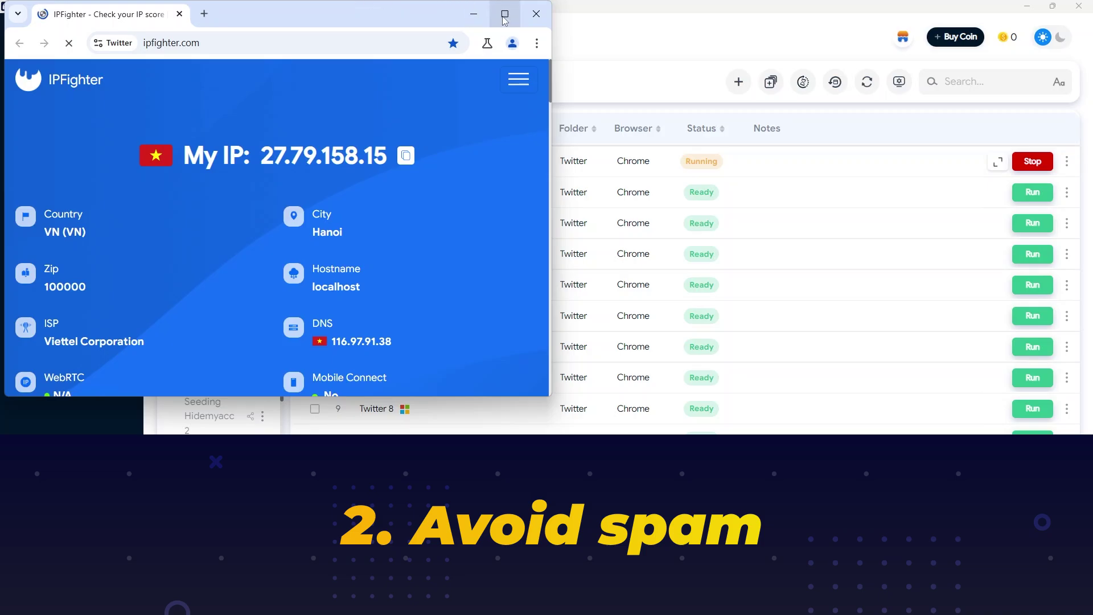
Maximize Chrome and open shadowban.yuzurisa.com in a new tab.
{"action": "left_click", "coordinate": [505, 14]}
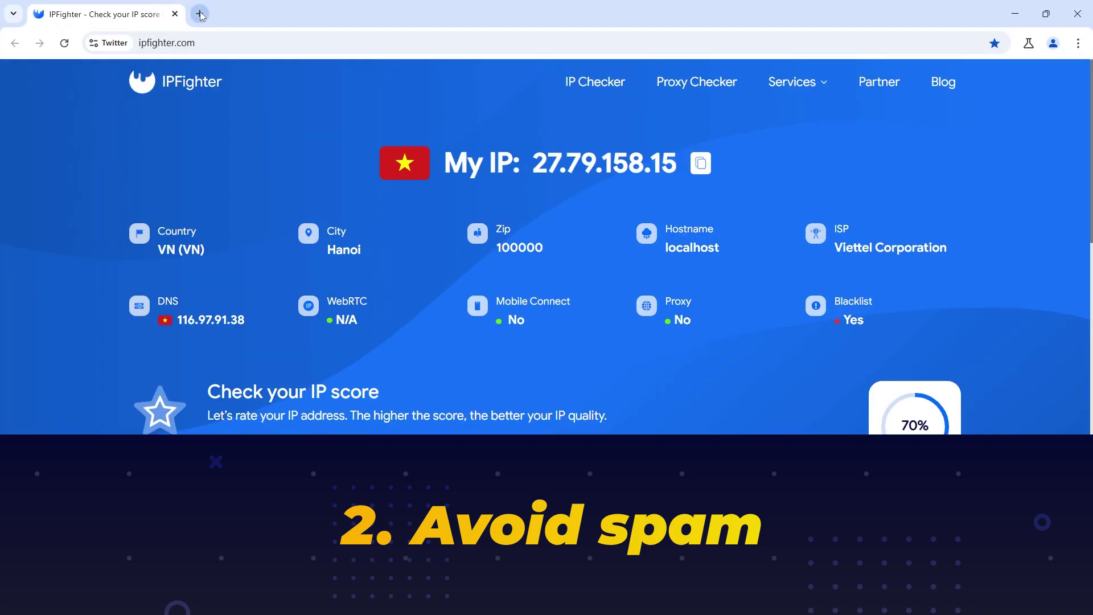
{"action": "left_click", "coordinate": [199, 14]}
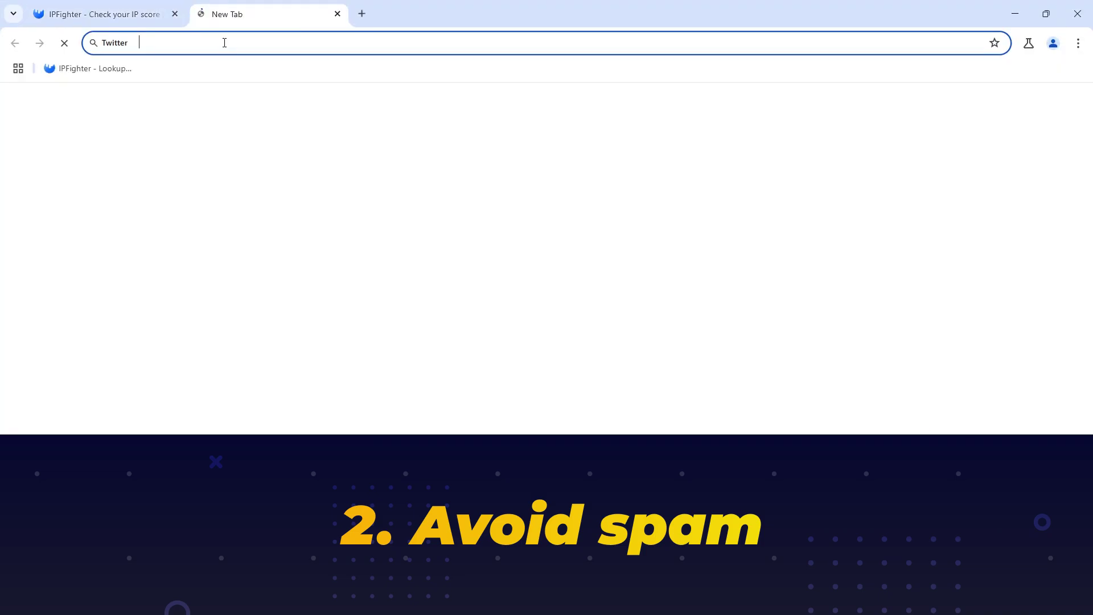
{"action": "type", "text": "https://shadowban.yuzurisa.com/"}
{"action": "key", "text": "Return"}
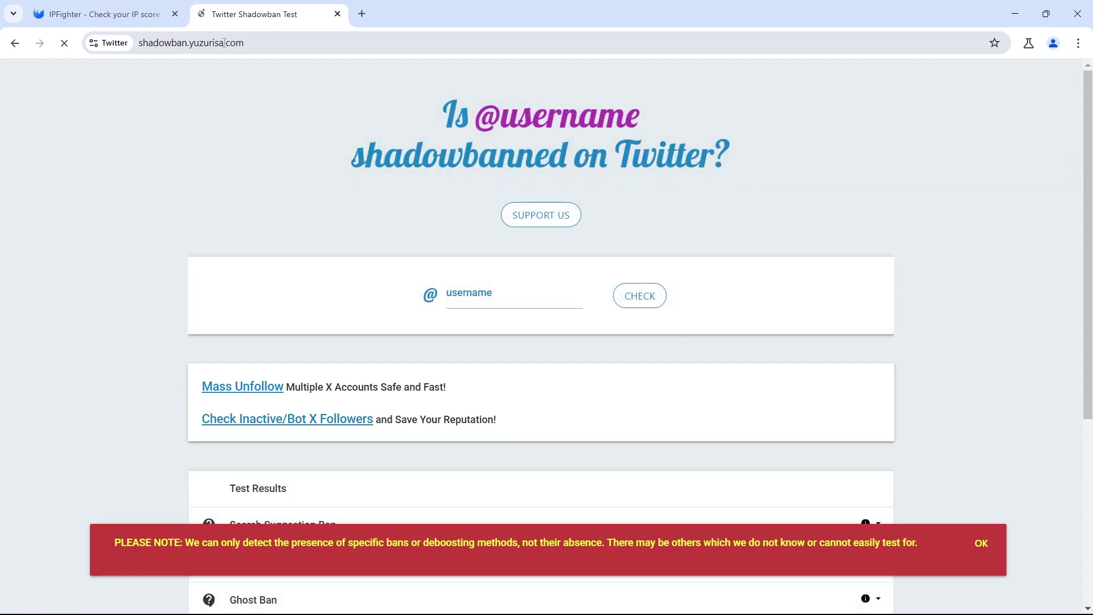
{"action": "left_click", "coordinate": [535, 184]}
{"action": "type", "text": "hidemyacc"}
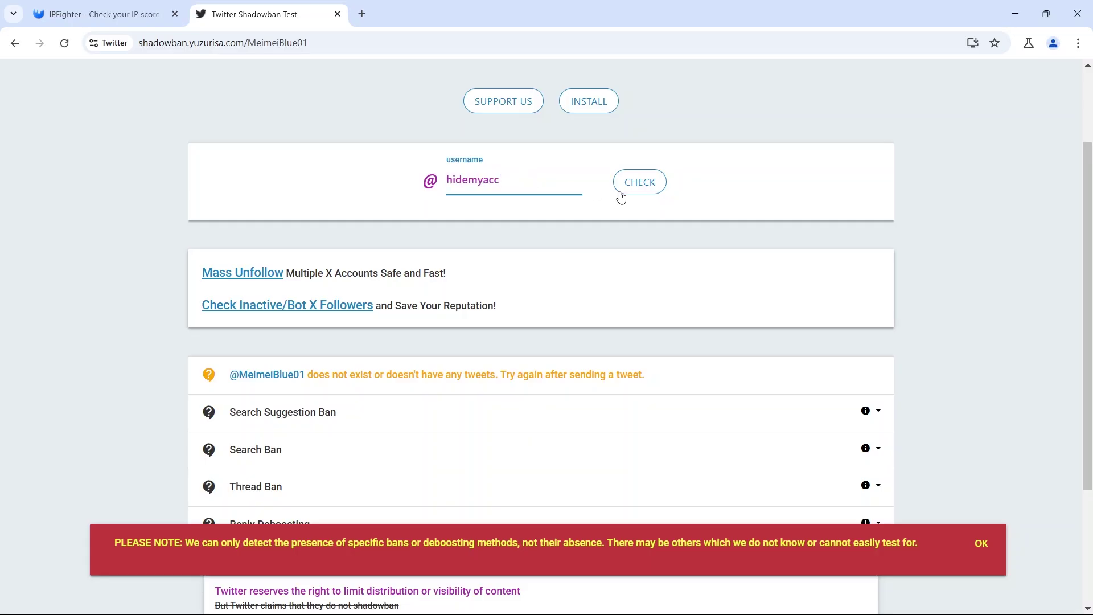
{"action": "left_click", "coordinate": [621, 194]}
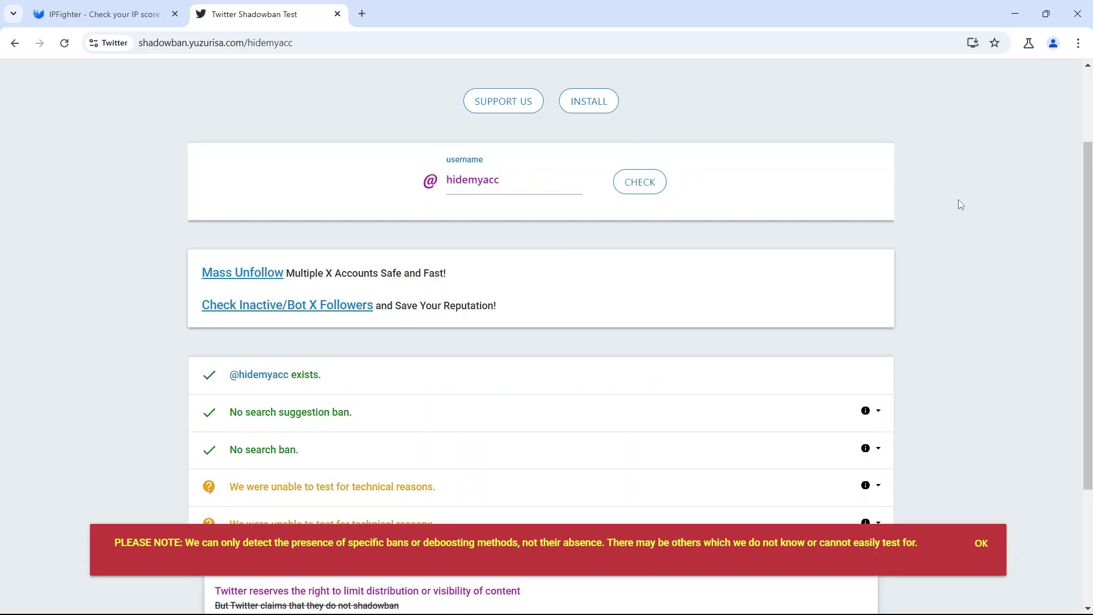
{"action": "scroll", "coordinate": [958, 200], "scroll_direction": "down", "scroll_amount": 2}
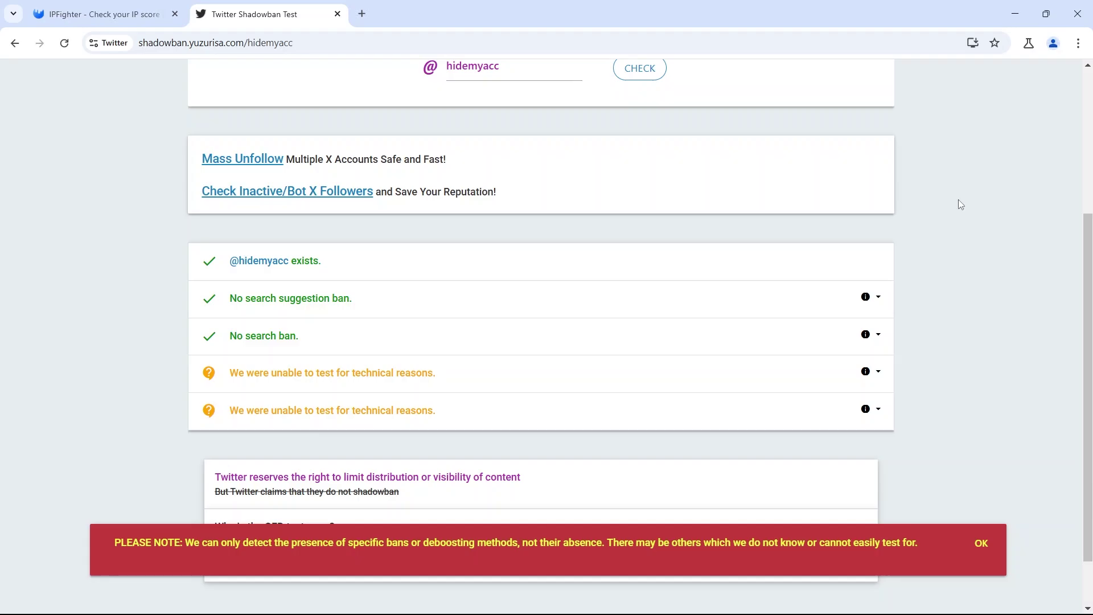
{"action": "left_click", "coordinate": [879, 297]}
{"action": "scroll", "coordinate": [910, 290], "scroll_direction": "down", "scroll_amount": 3}
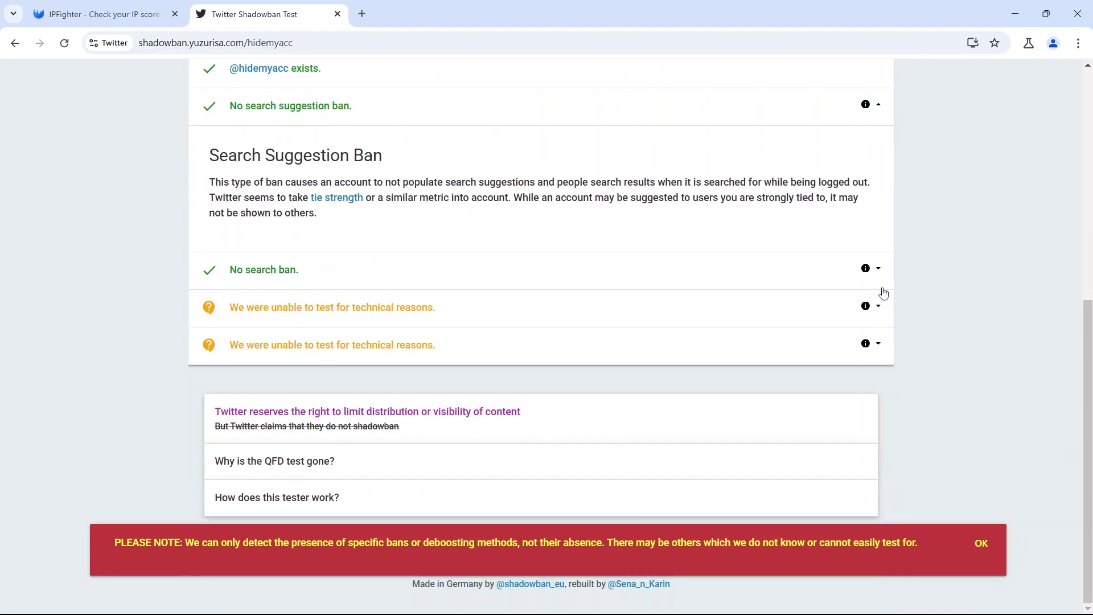